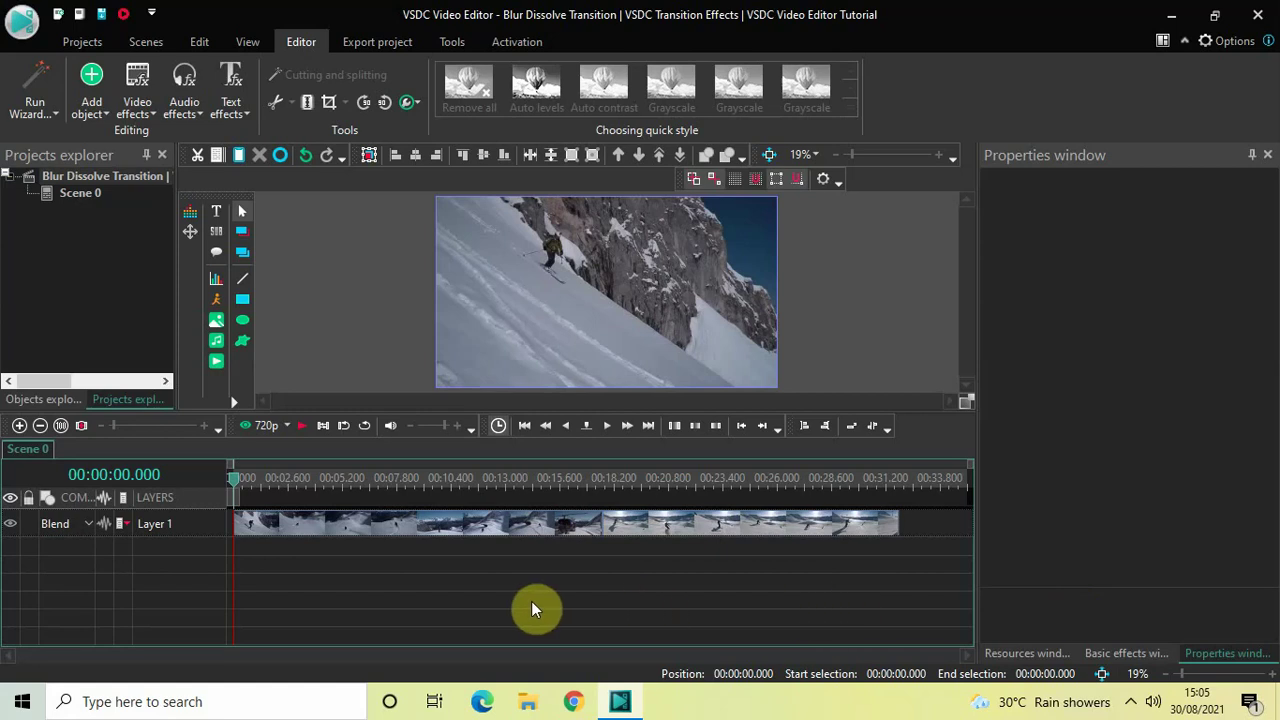
Preview the footage at 10.7 s and 25.8 s, then select the second ski clip on Layer 1
click(458, 479)
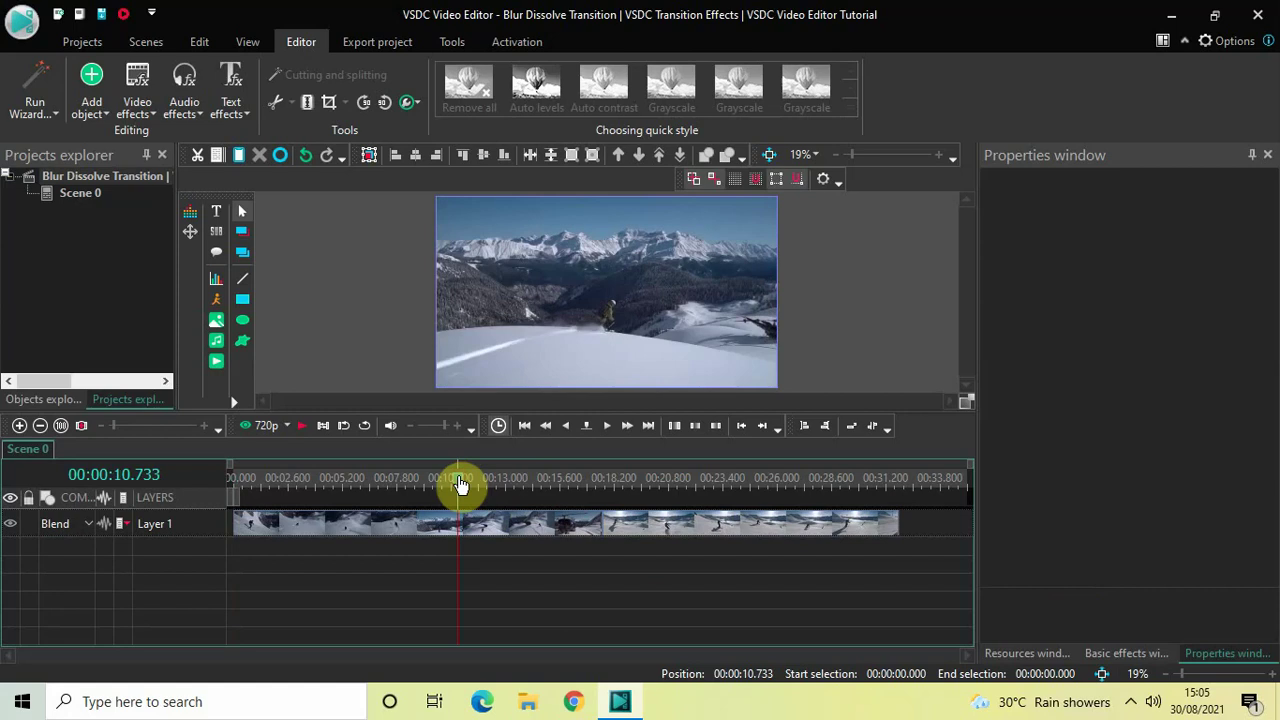
click(775, 482)
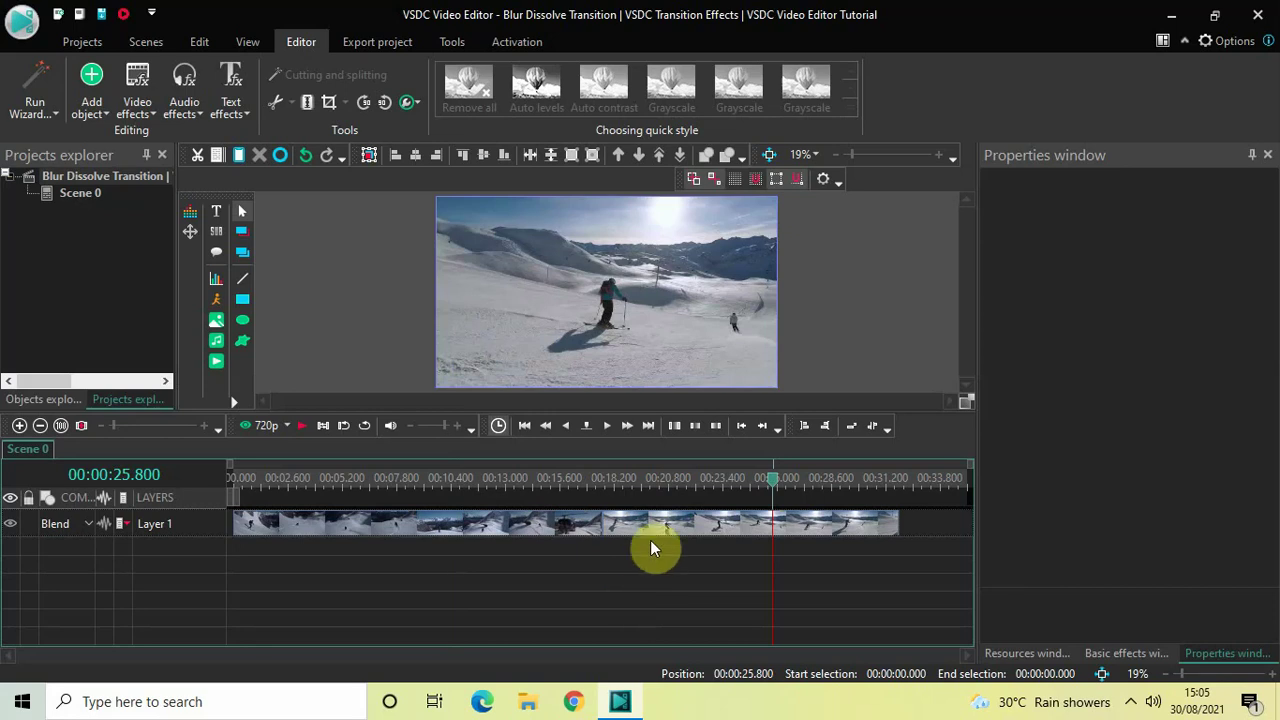
drag(655, 526, 624, 522)
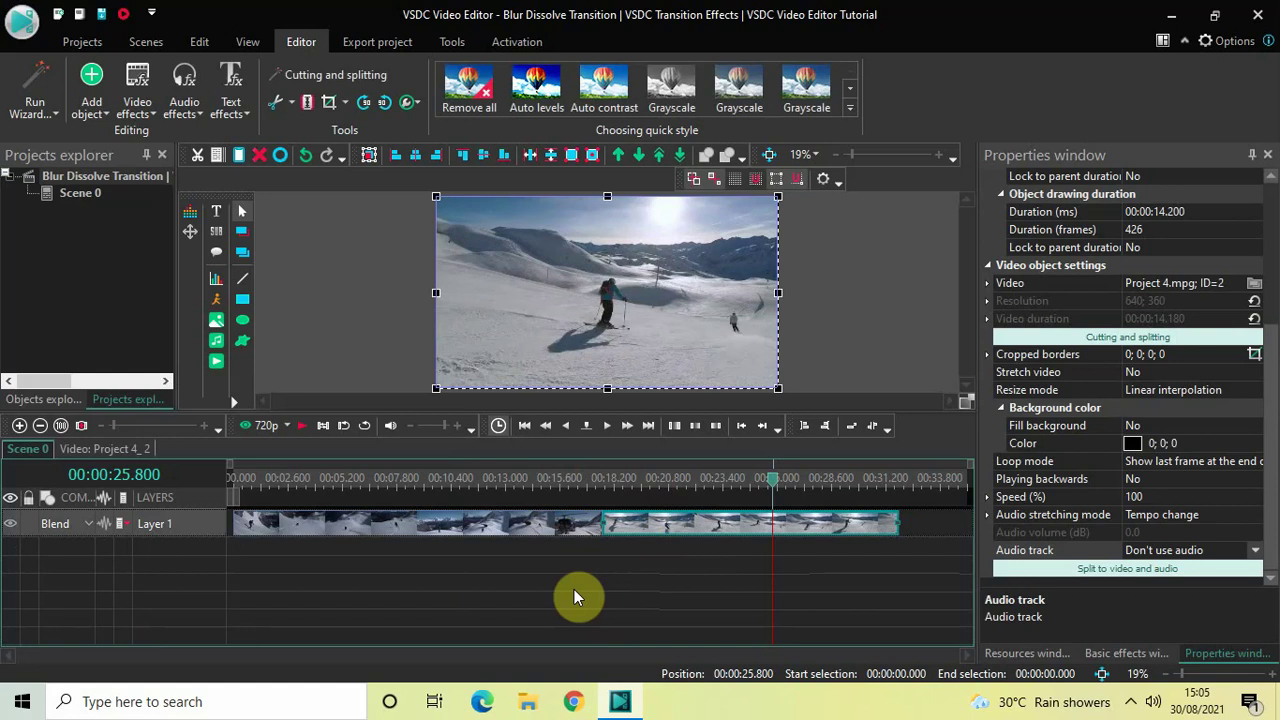
Inside the first ski clip's own timeline, add a Box blur filter spanning the whole clip
double_click(410, 530)
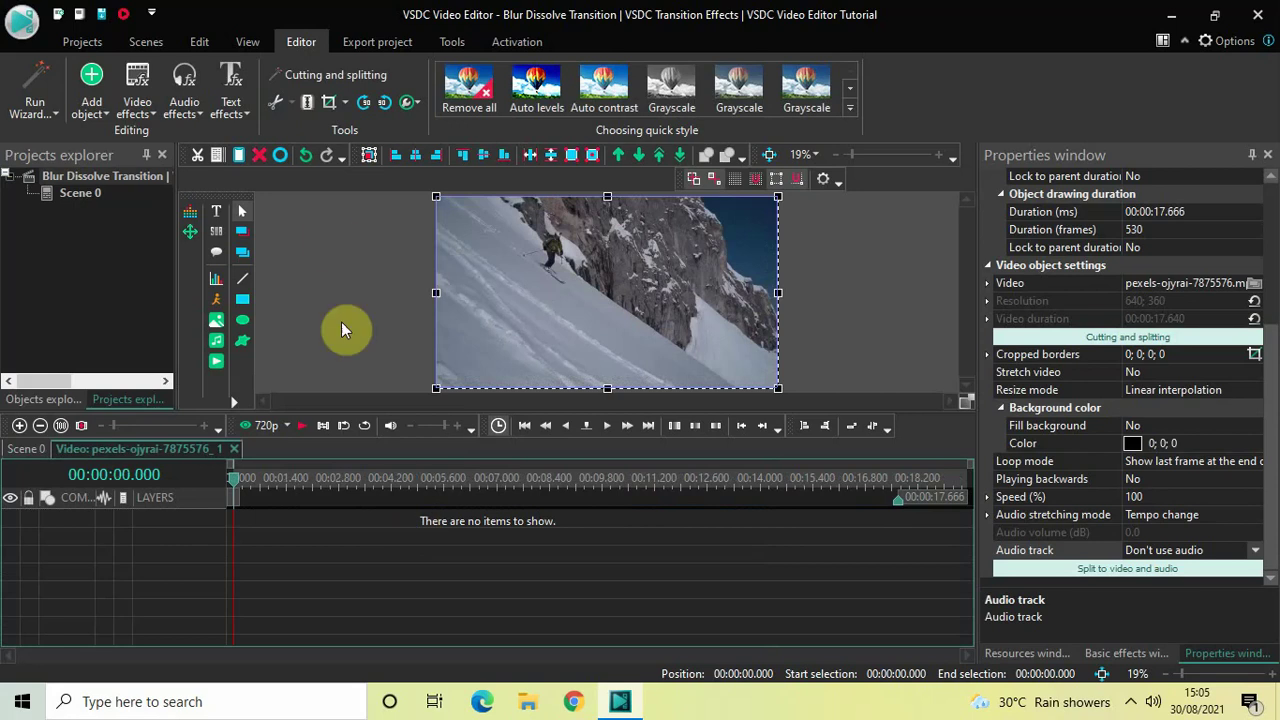
click(137, 100)
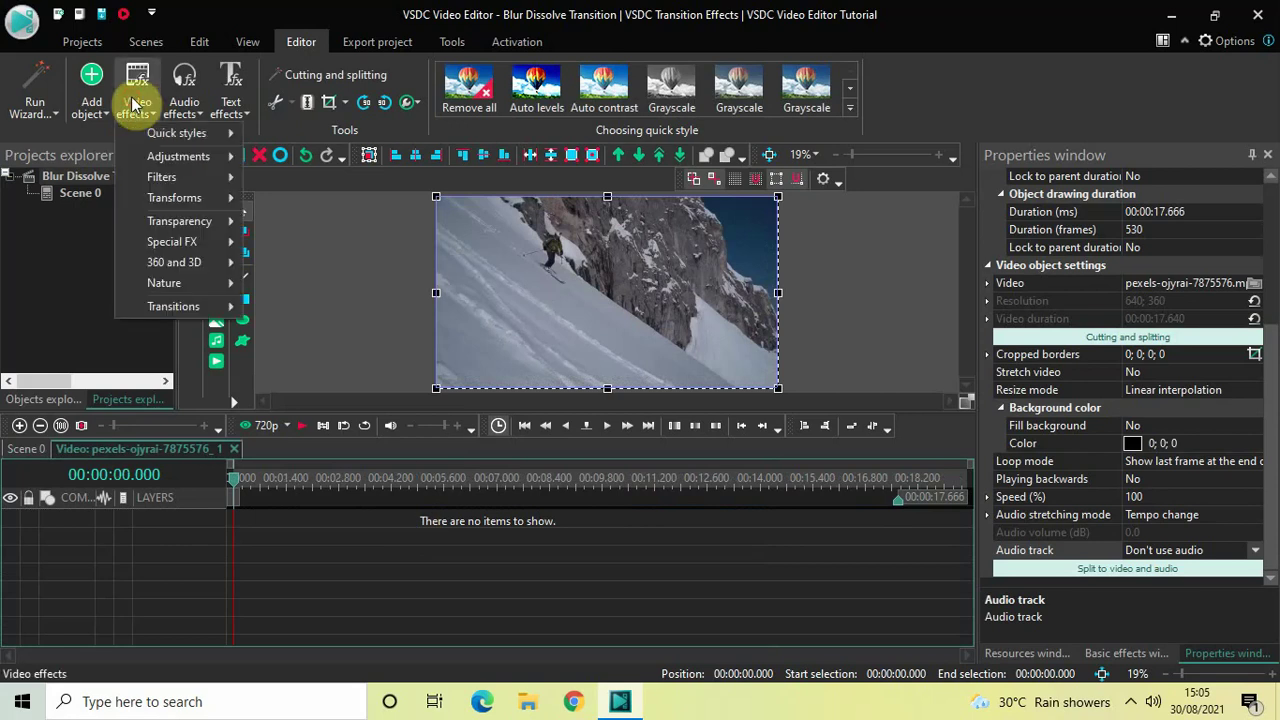
mouse_move(165, 177)
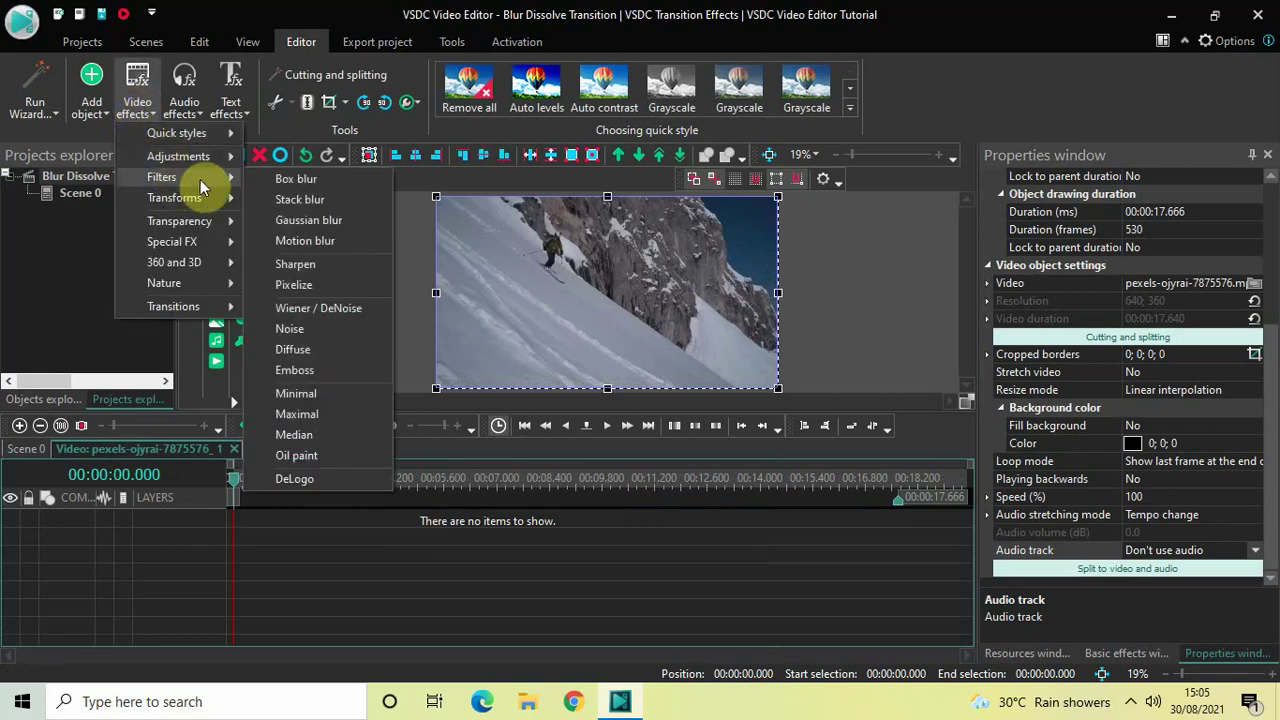
click(297, 184)
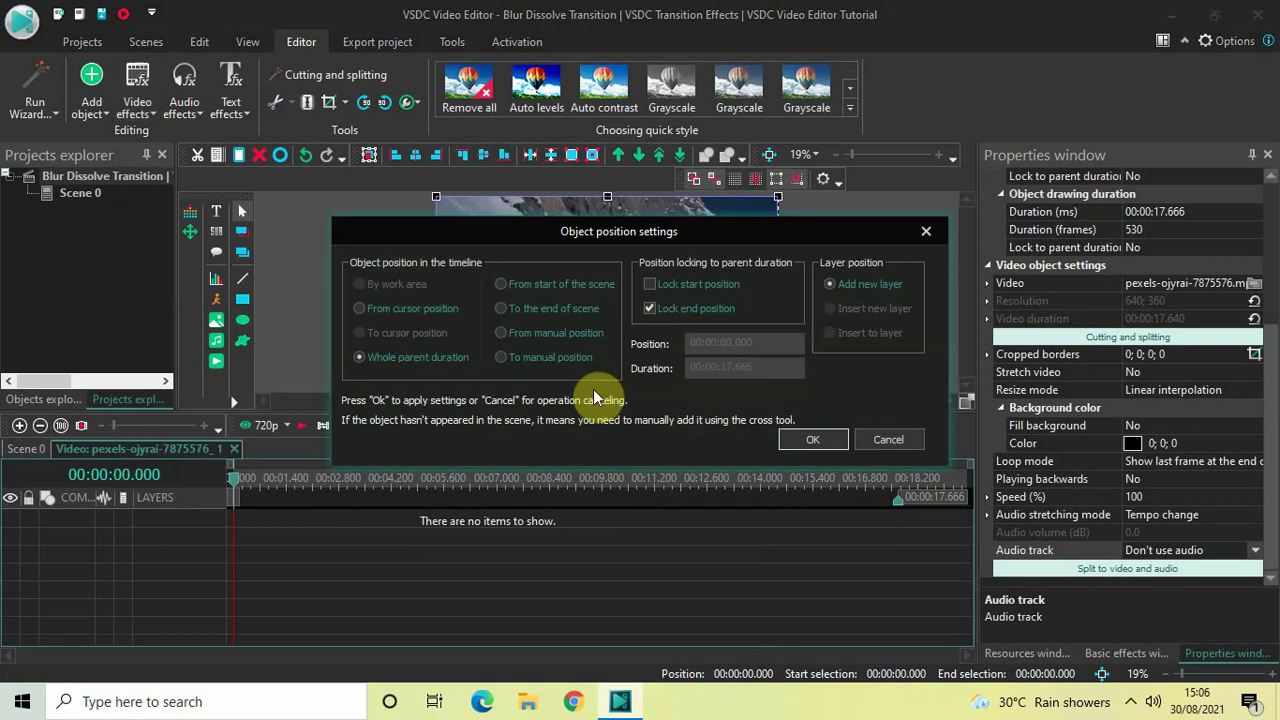
click(798, 444)
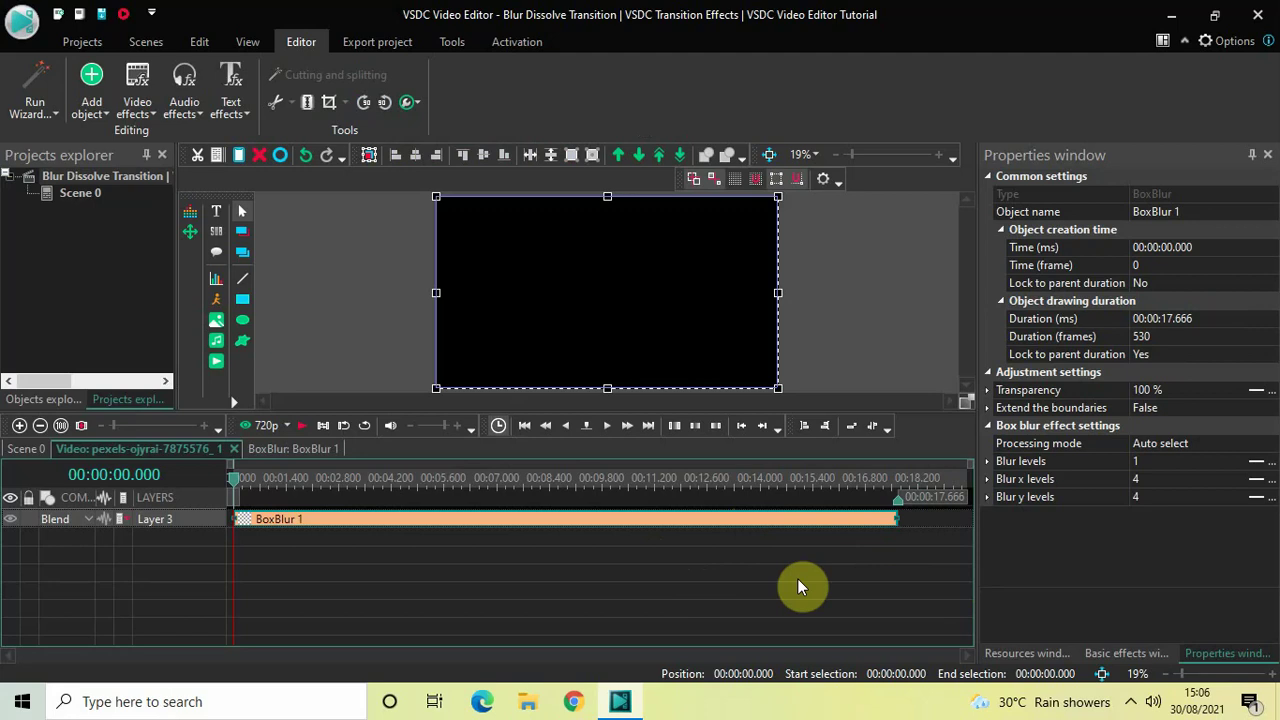
Shorten BoxBlur 1 to 00:00:01.000 and move it to the clip's end, starting at 00:00:16.666
click(1231, 318)
key(BackSpace)
key(BackSpace)
key(BackSpace)
key(BackSpace)
key(BackSpace)
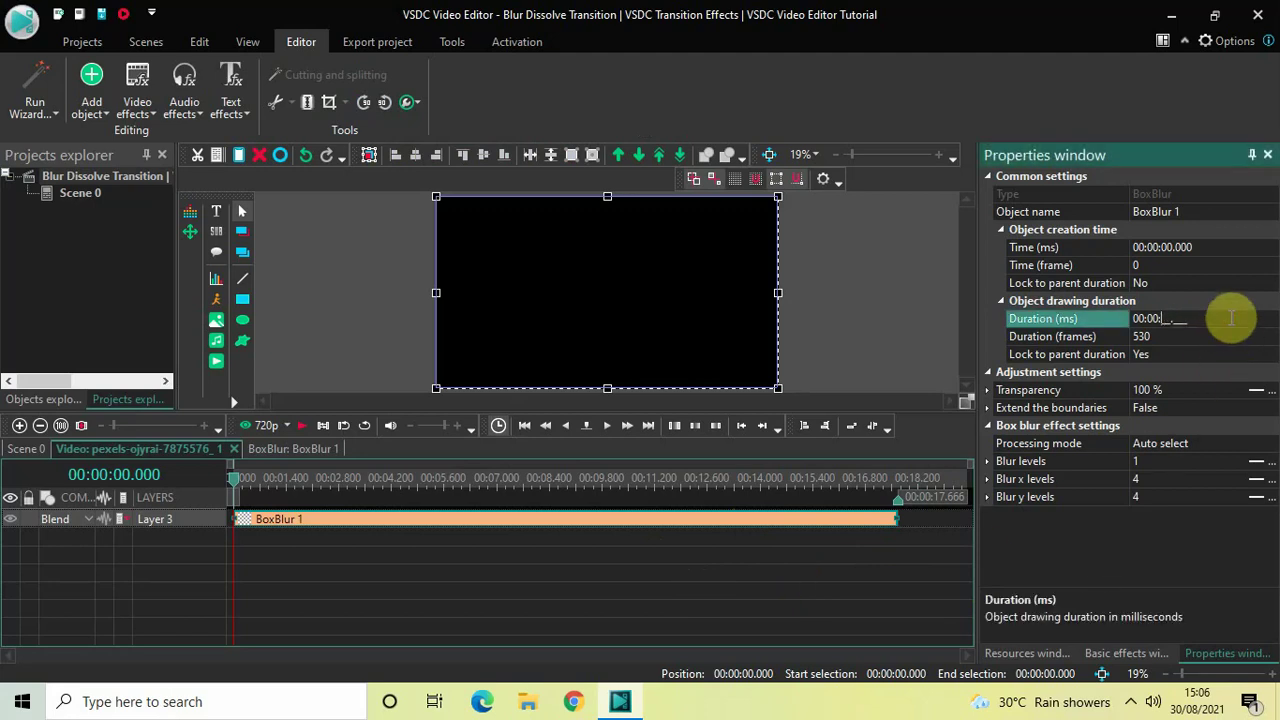
text(010000)
key(Return)
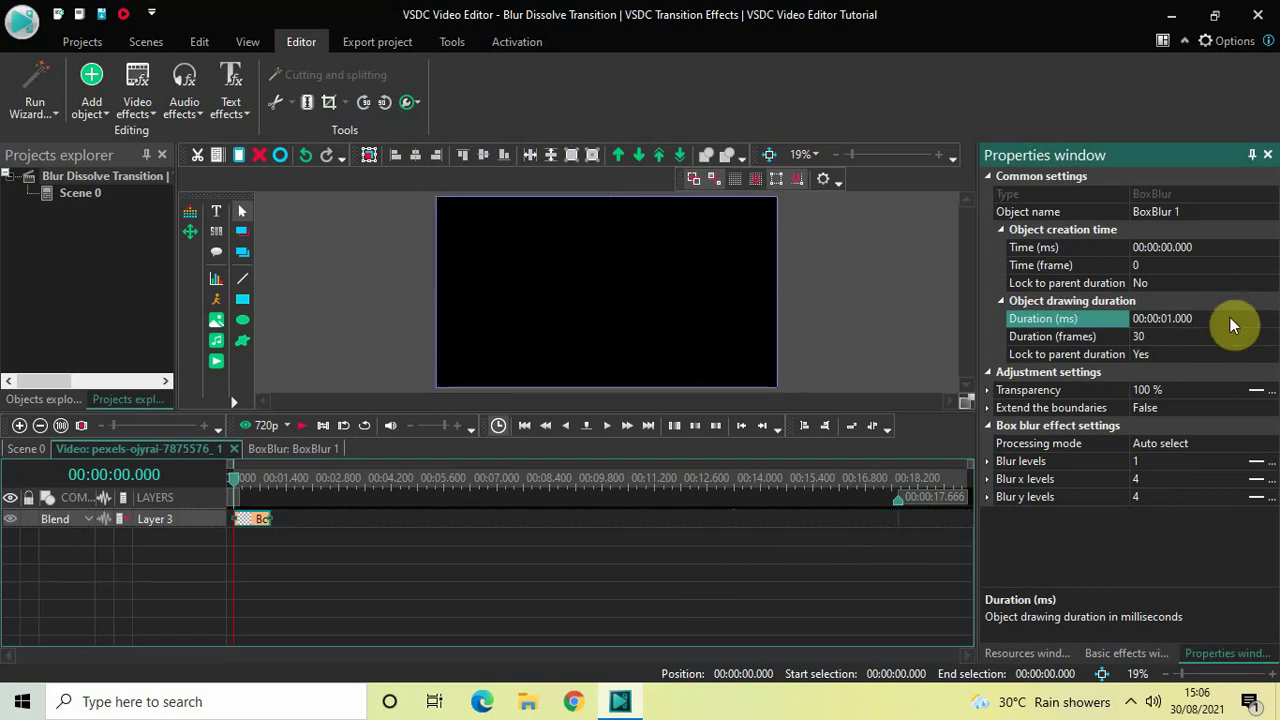
click(257, 526)
mouse_move(257, 526)
mouse_down()
mouse_move(529, 520)
mouse_move(715, 477)
mouse_move(919, 469)
mouse_move(885, 462)
mouse_up()
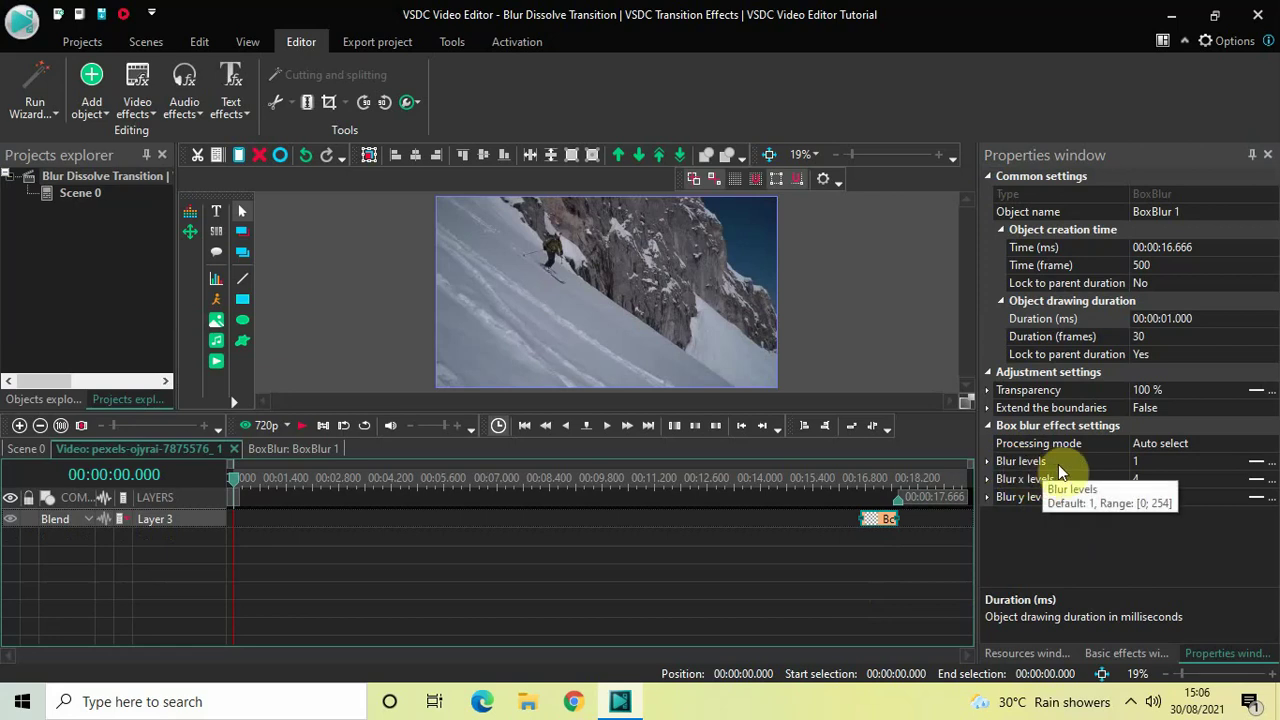
Set BoxBlur 1's blur levels to 2;10 so the blur ramps from 2 to 10
click(1161, 466)
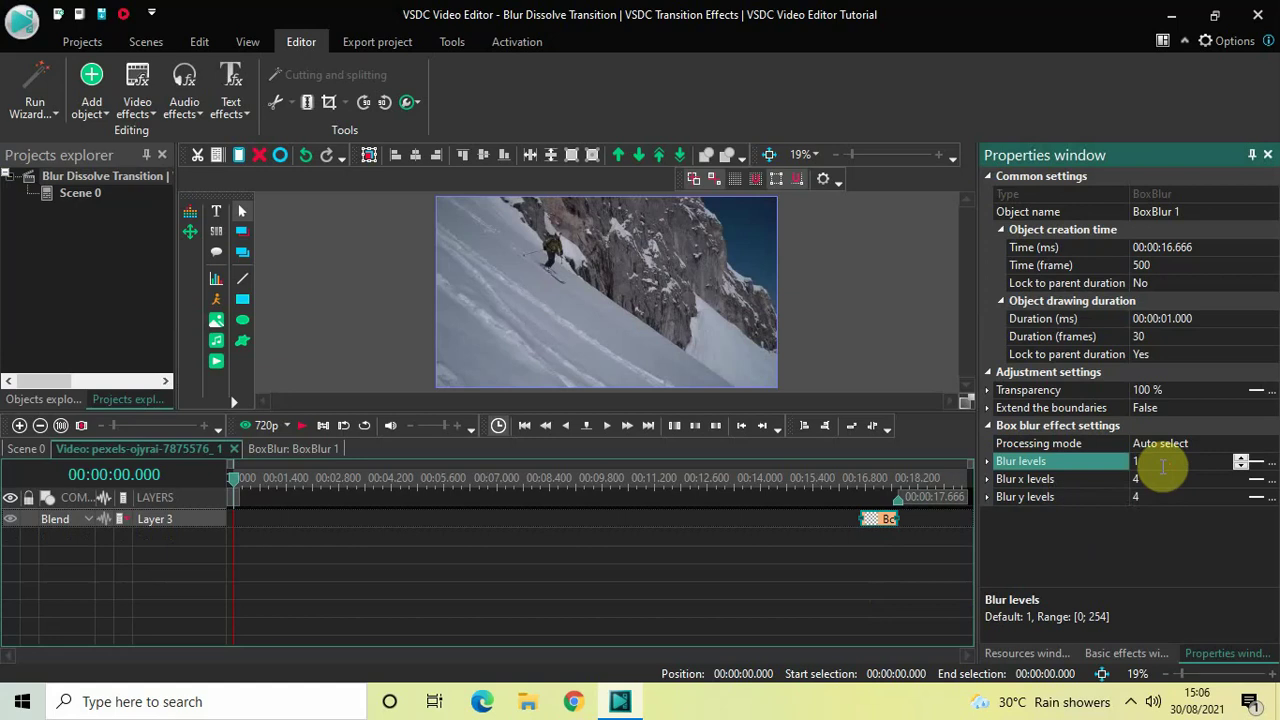
key(BackSpace)
text(2;10)
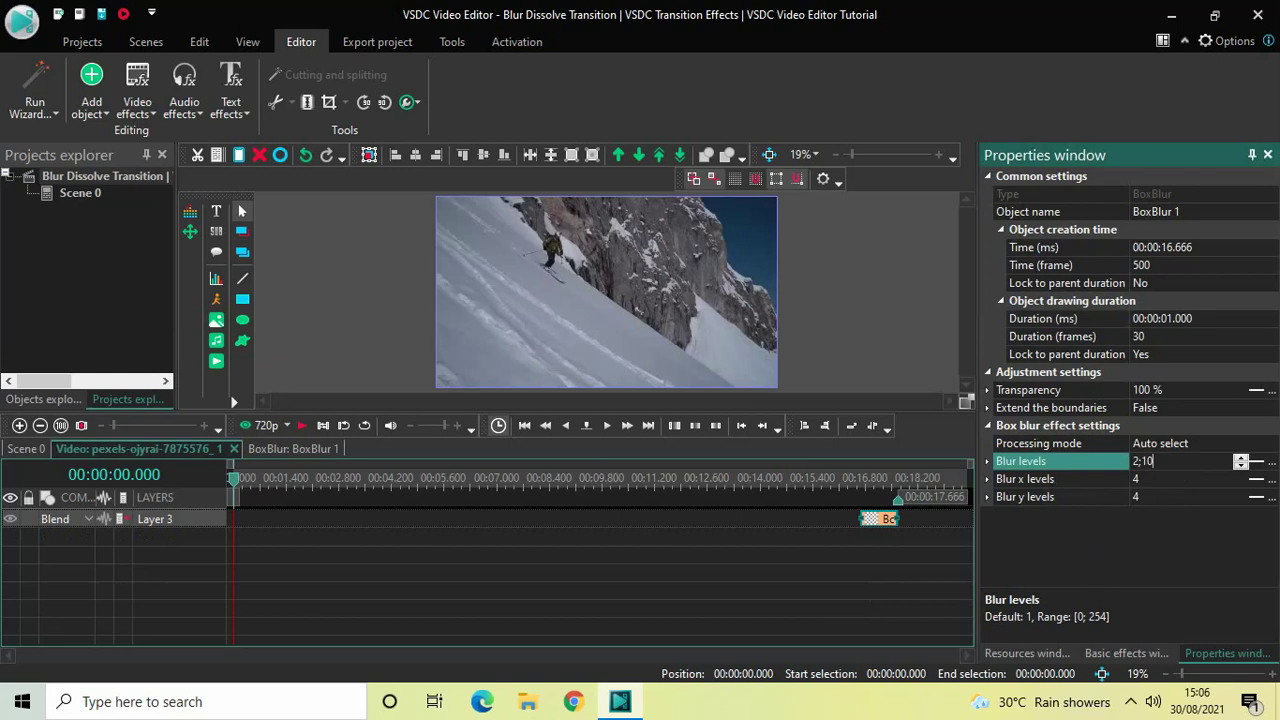
key(Return)
click(534, 549)
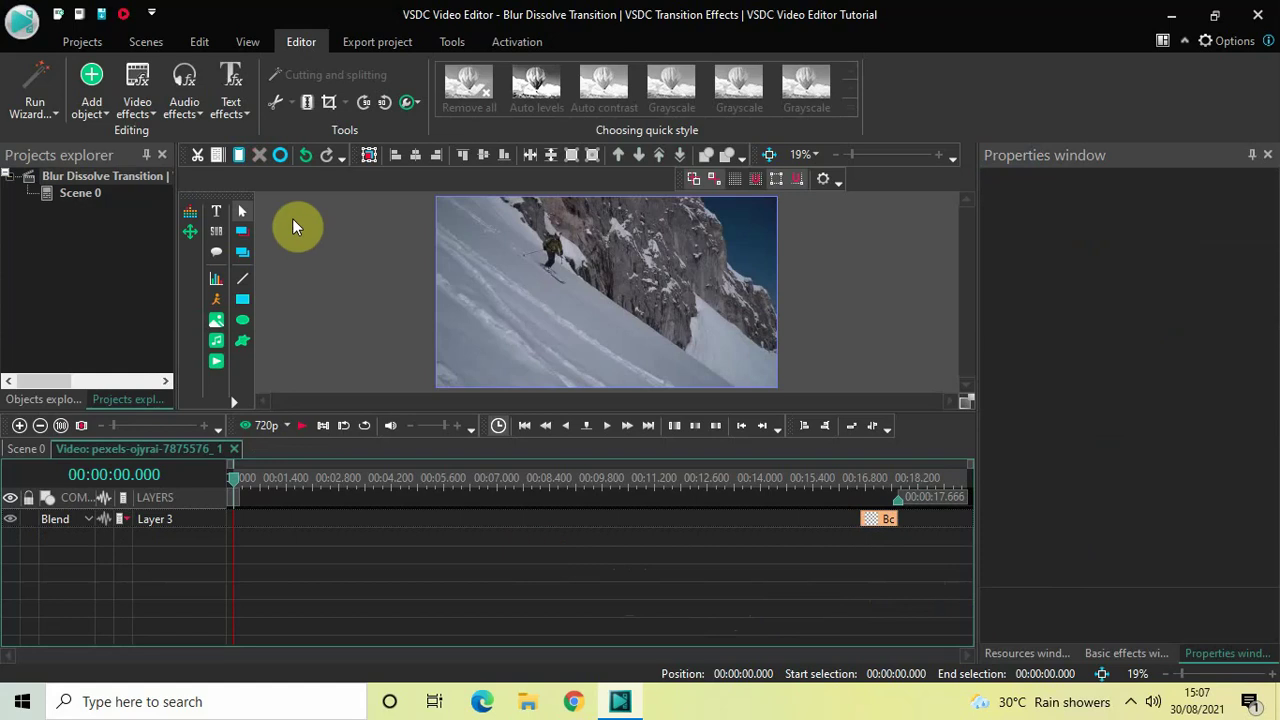
Add a Mosaic transition covering the first clip's final half second, starting at 00:00:17.166
click(139, 106)
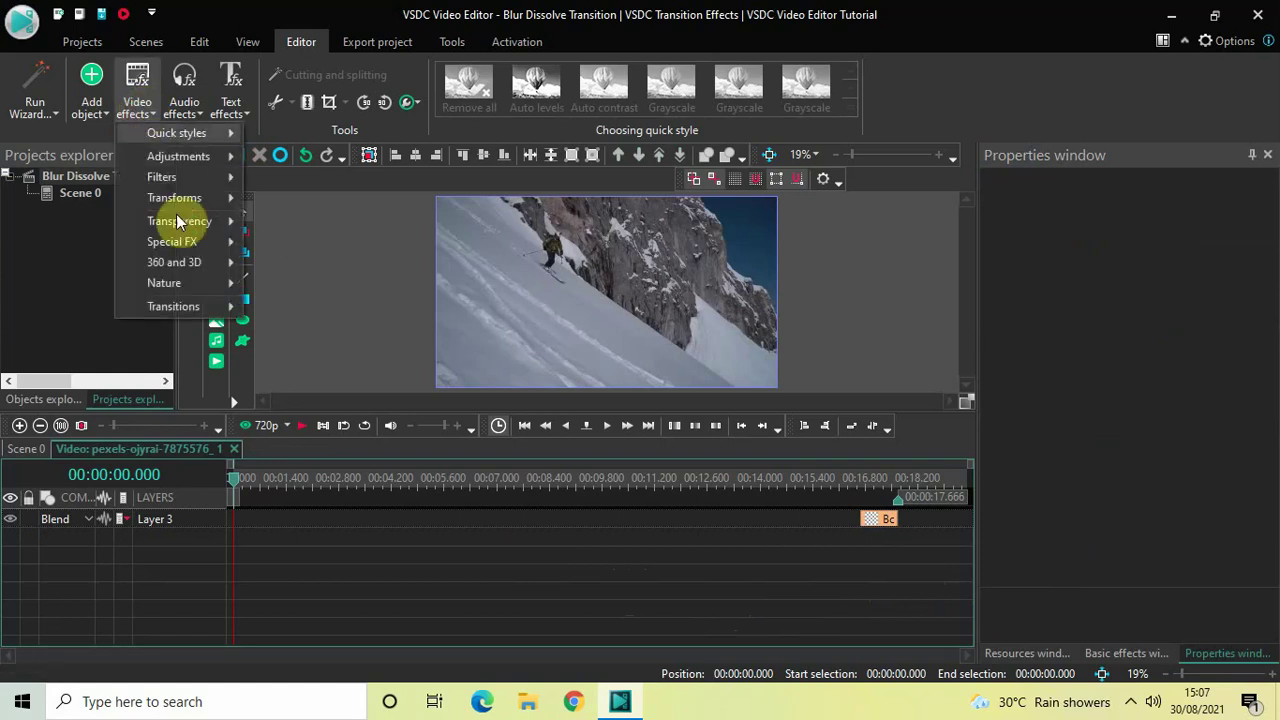
mouse_move(194, 303)
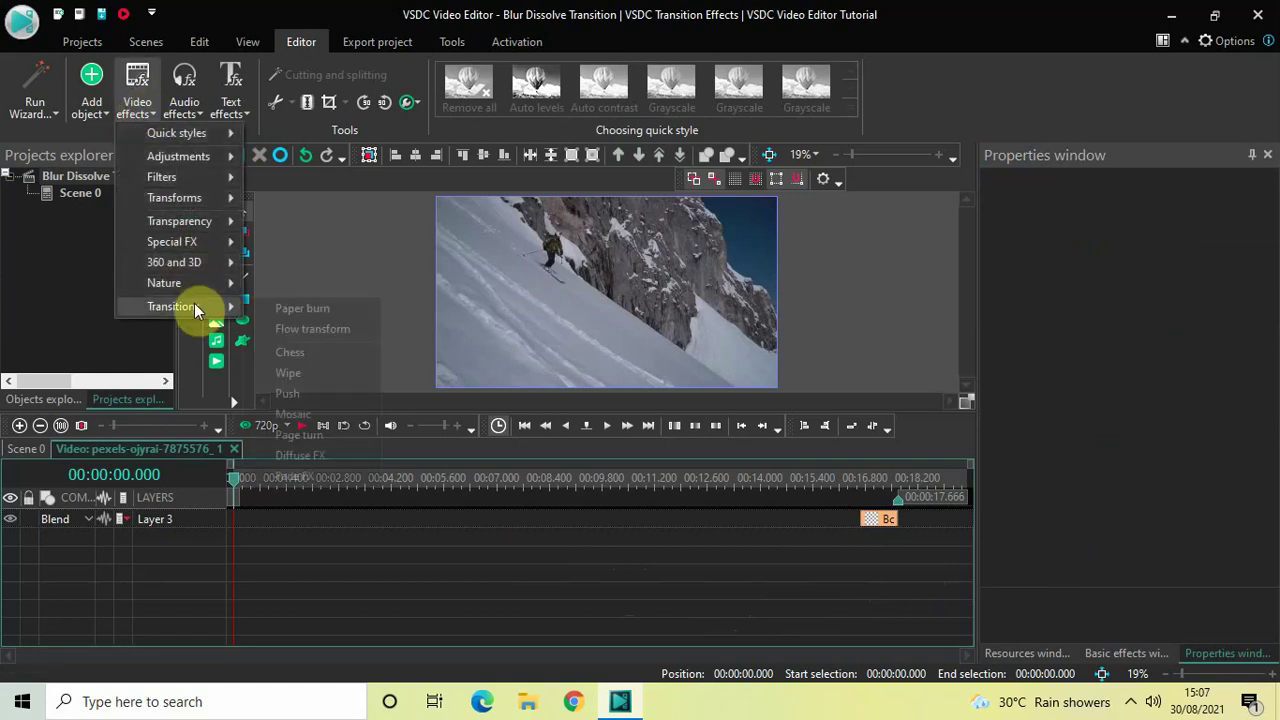
click(312, 411)
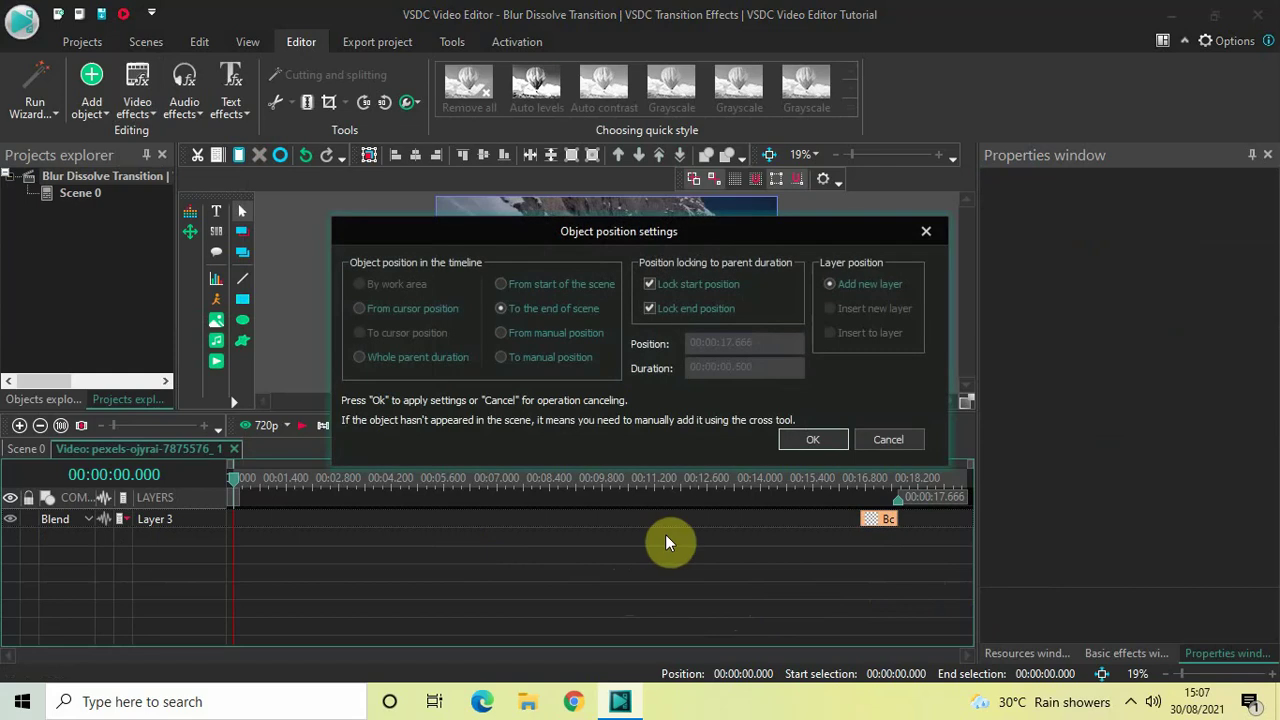
click(809, 442)
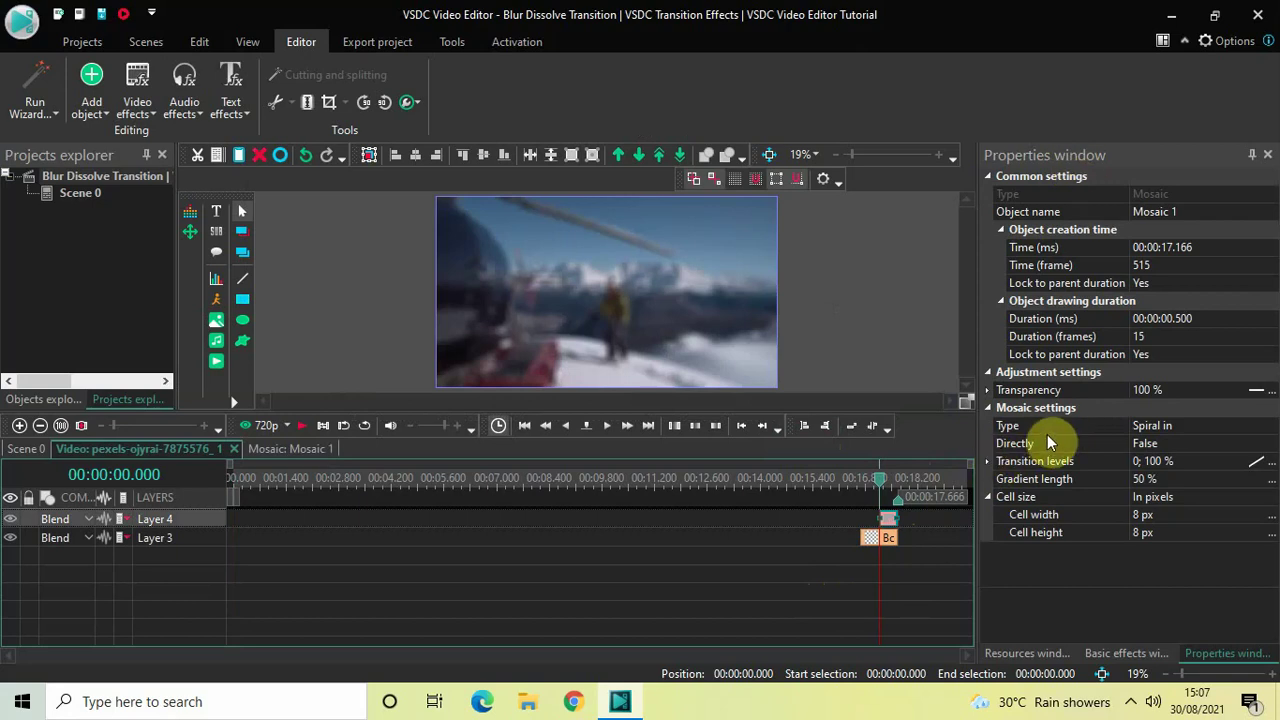
Set the Mosaic type to Dissolve with a 100 % gradient length
click(1269, 428)
click(1269, 428)
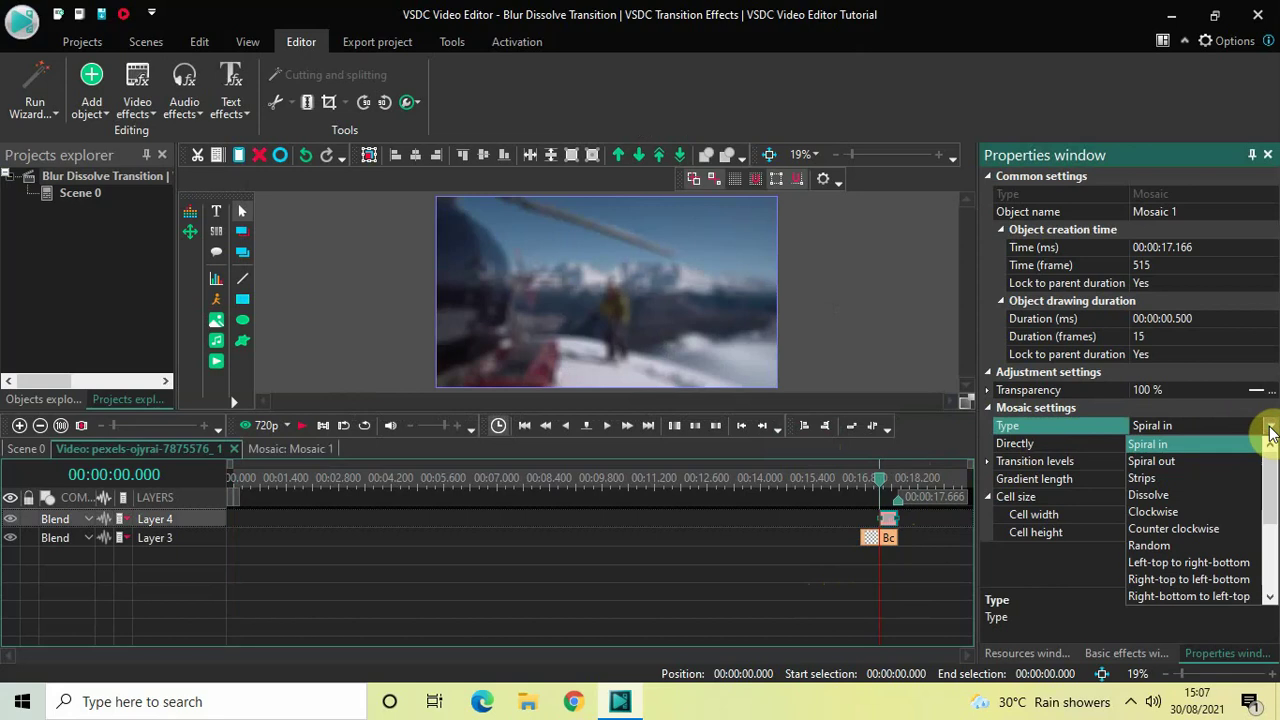
click(1164, 495)
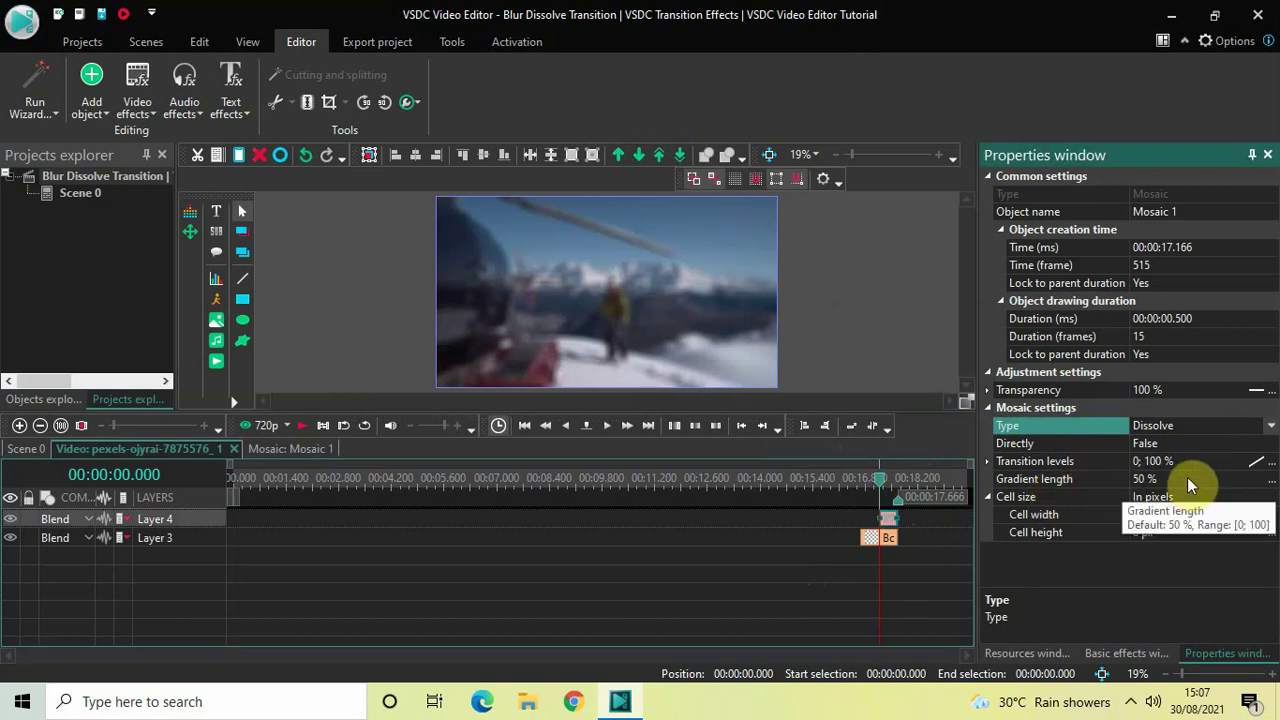
click(1187, 478)
key(BackSpace)
key(BackSpace)
key(BackSpace)
key(BackSpace)
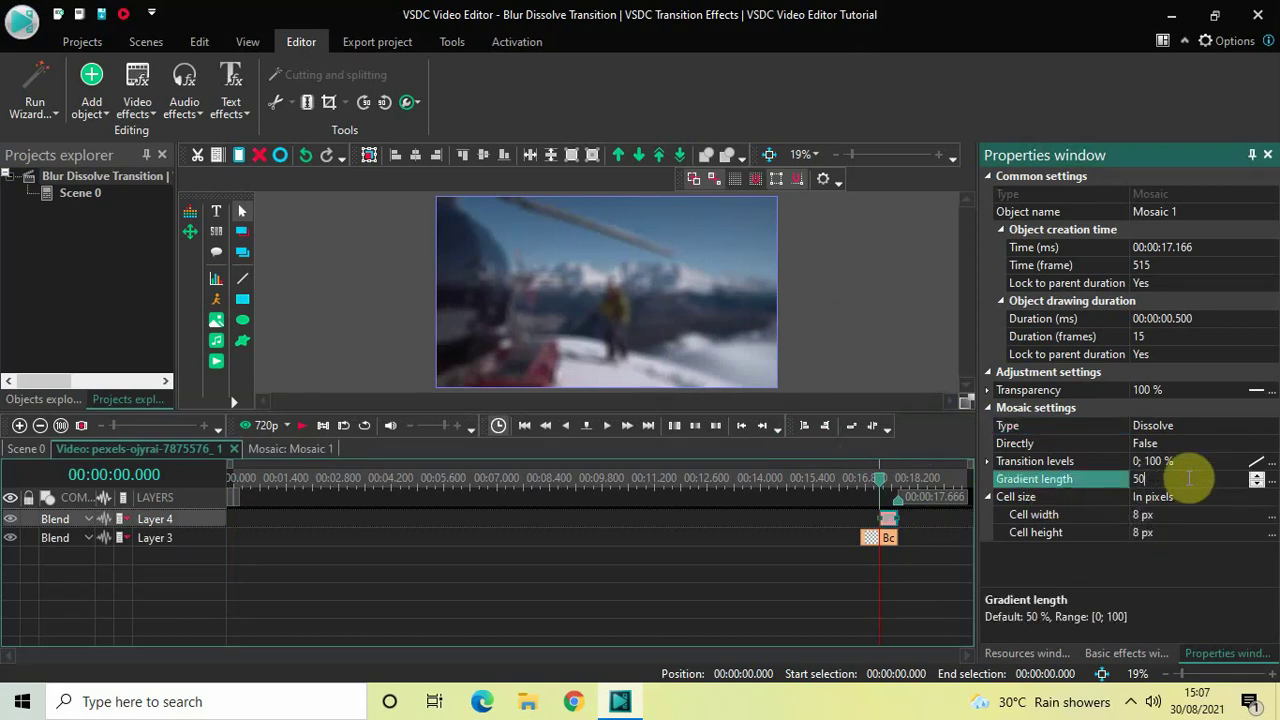
text(100)
key(Return)
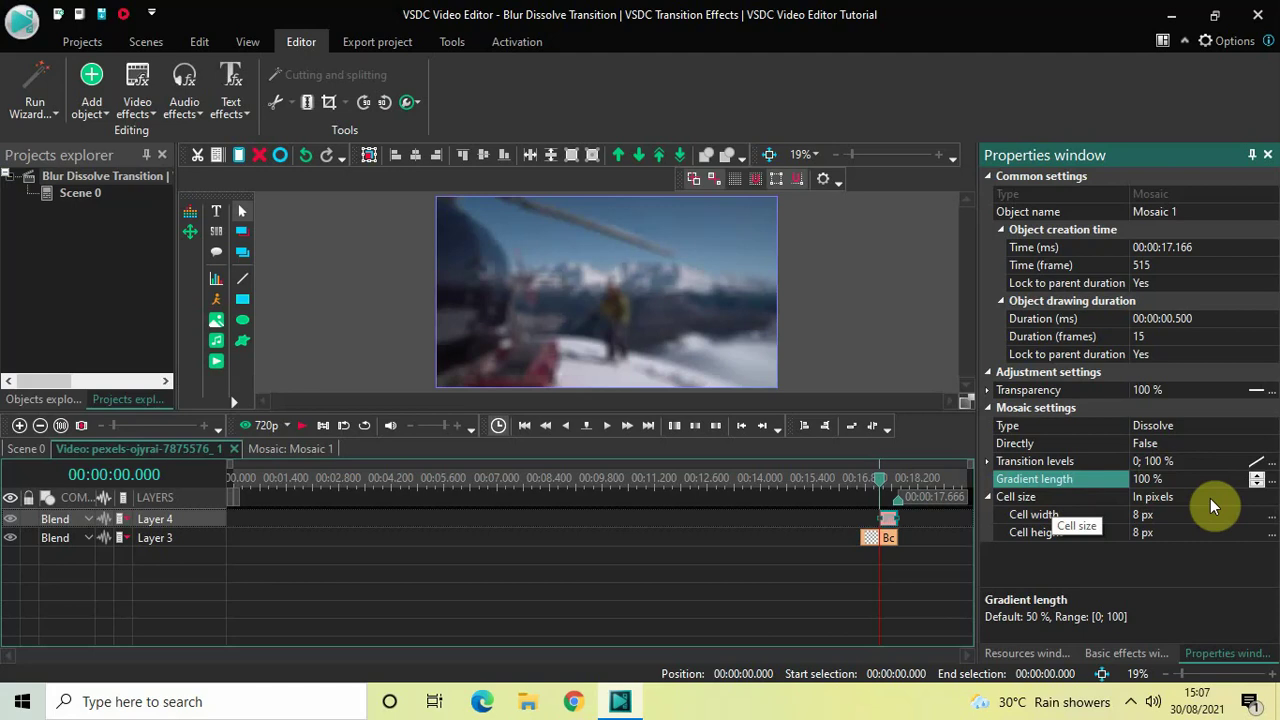
Measure Mosaic cell size in percents and go back to the Scene 0 timeline
click(1273, 498)
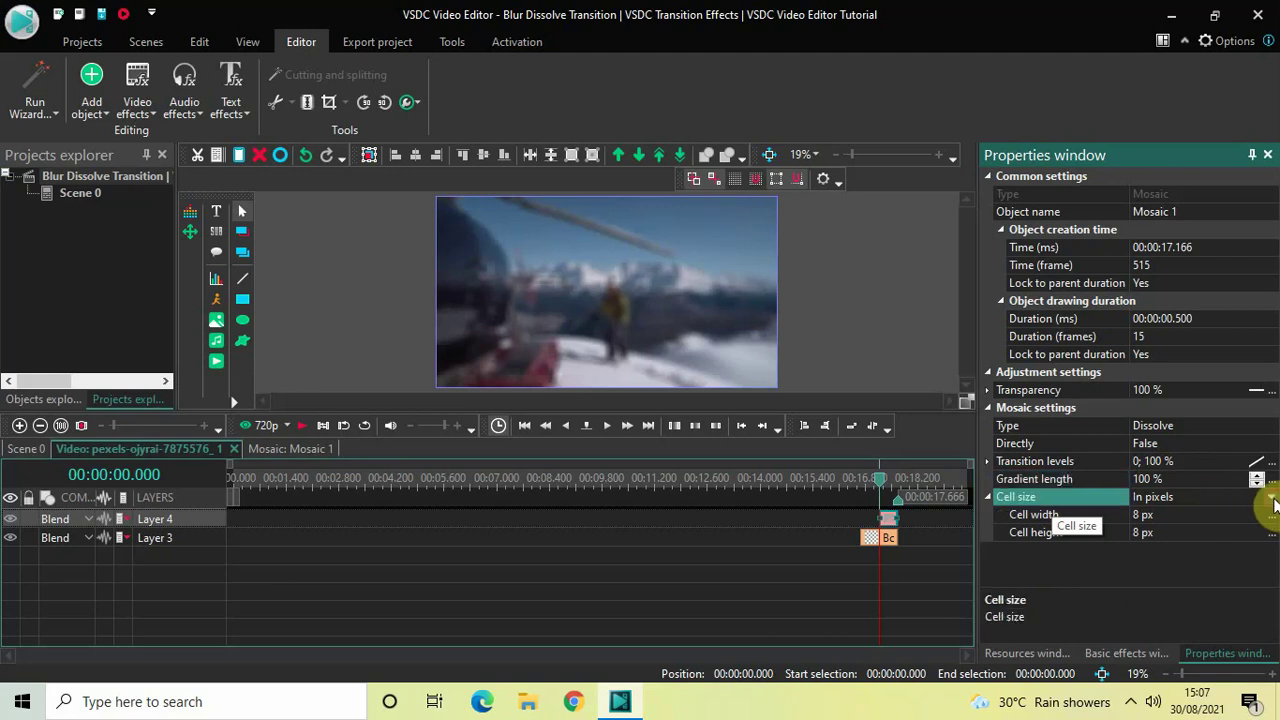
click(1271, 498)
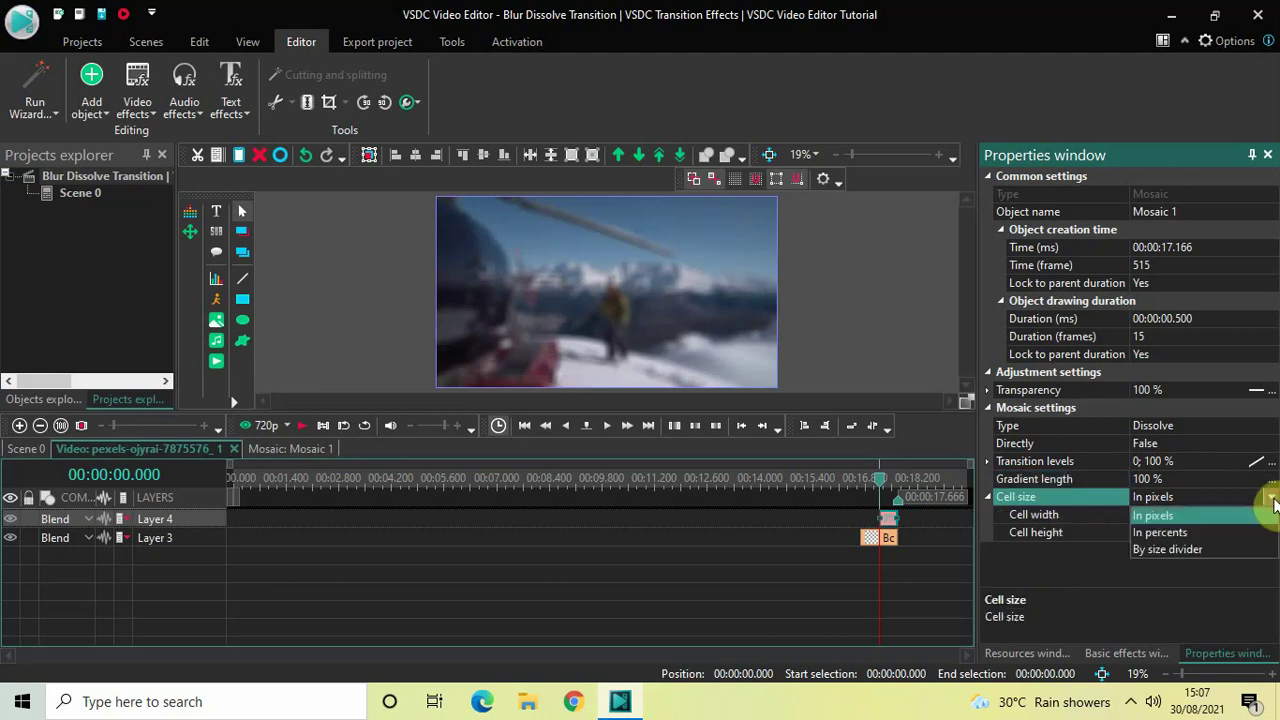
click(1176, 533)
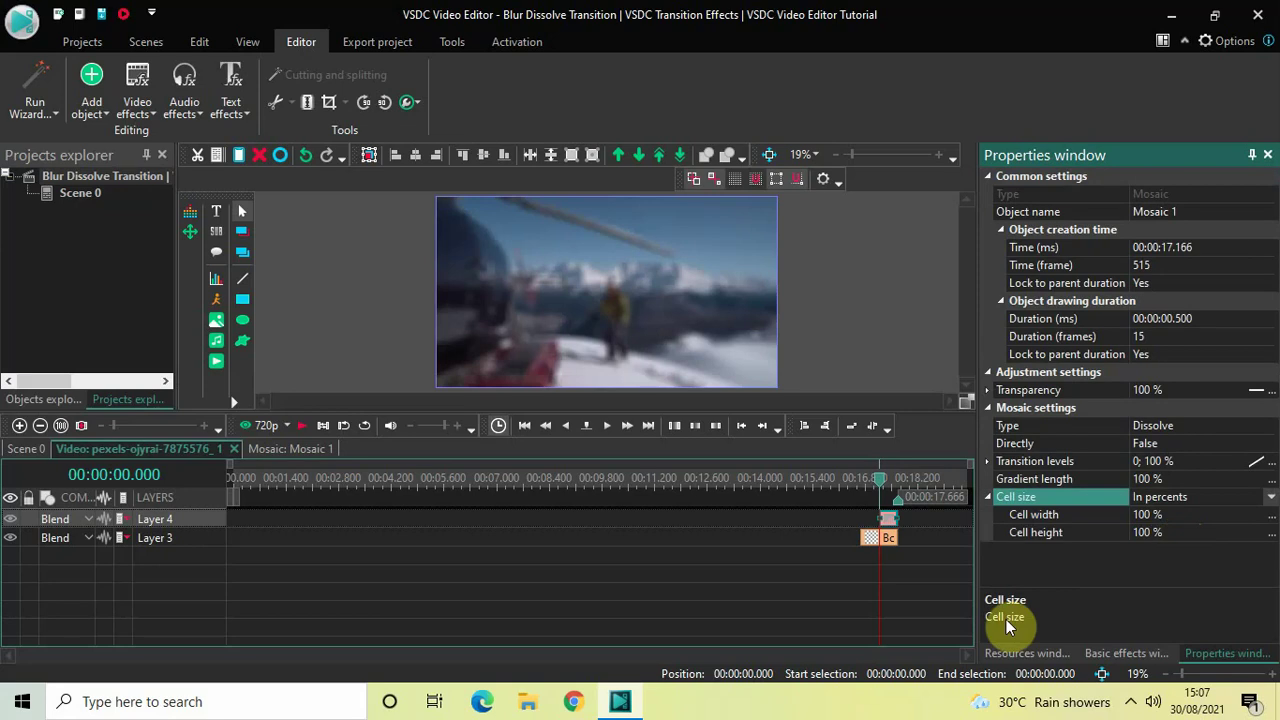
click(30, 449)
Preview the joined ski clips from 11.5 seconds, then stop playback
click(437, 520)
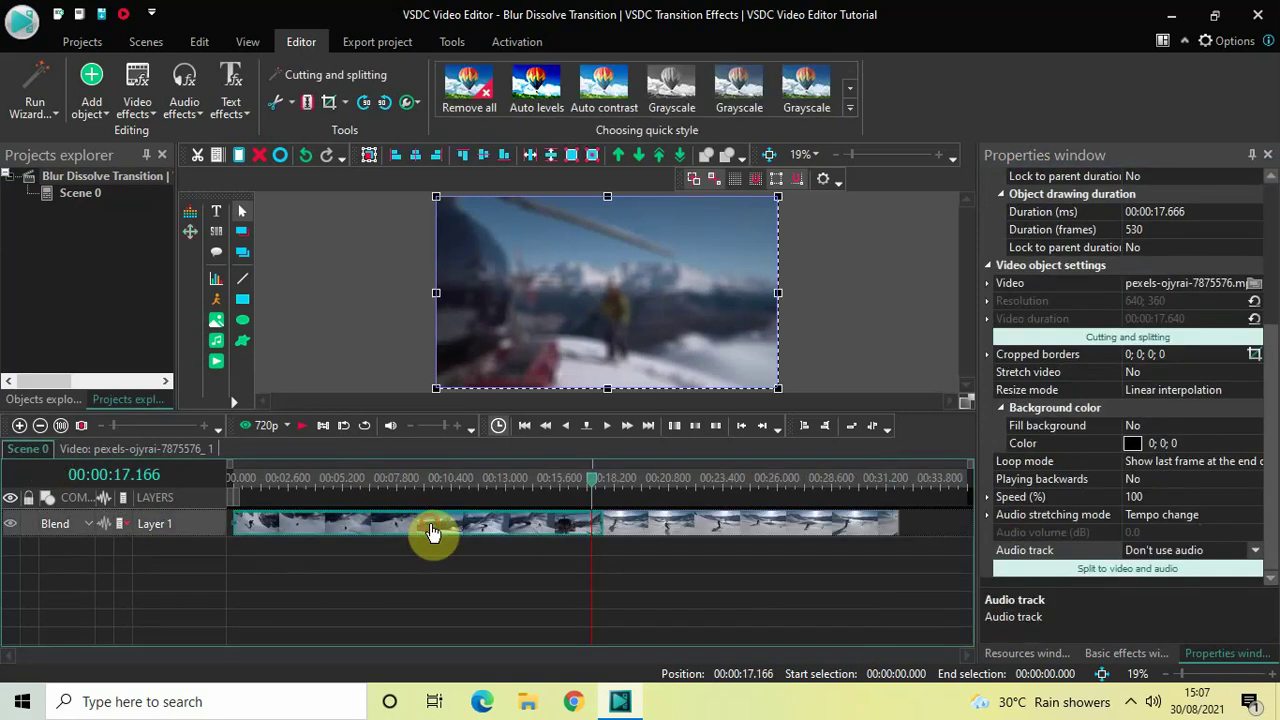
click(475, 483)
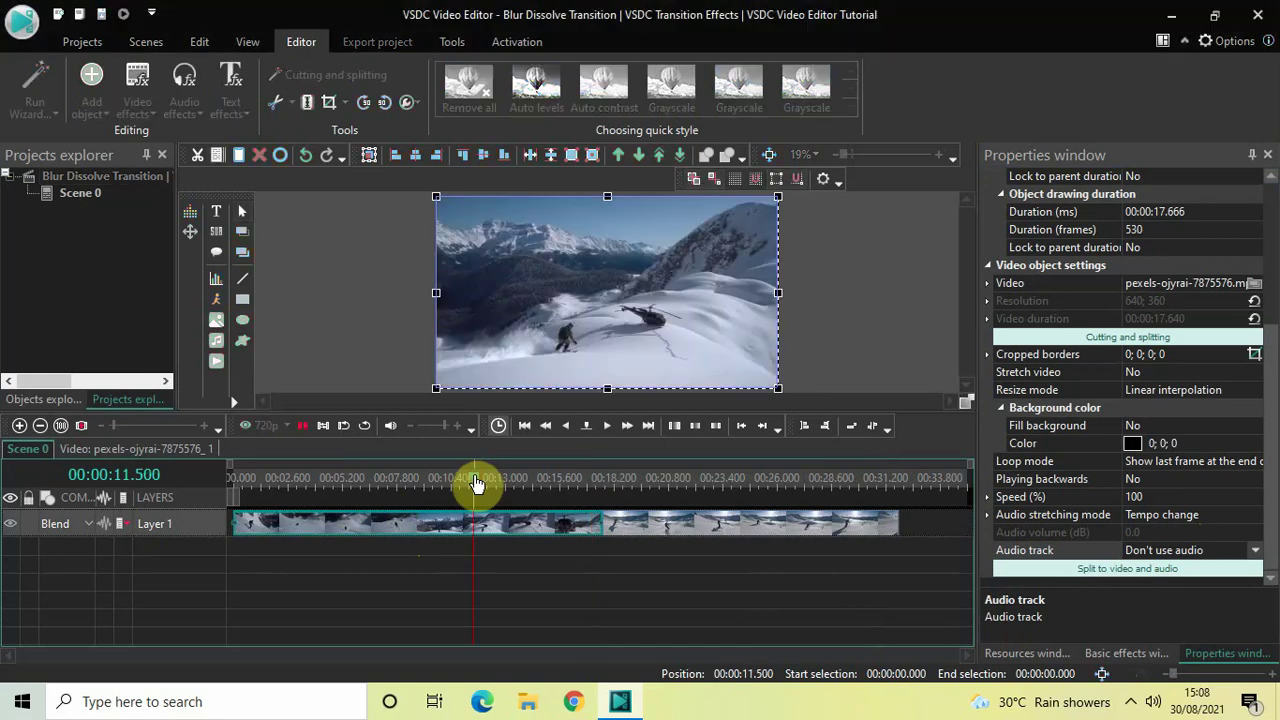
key(space)
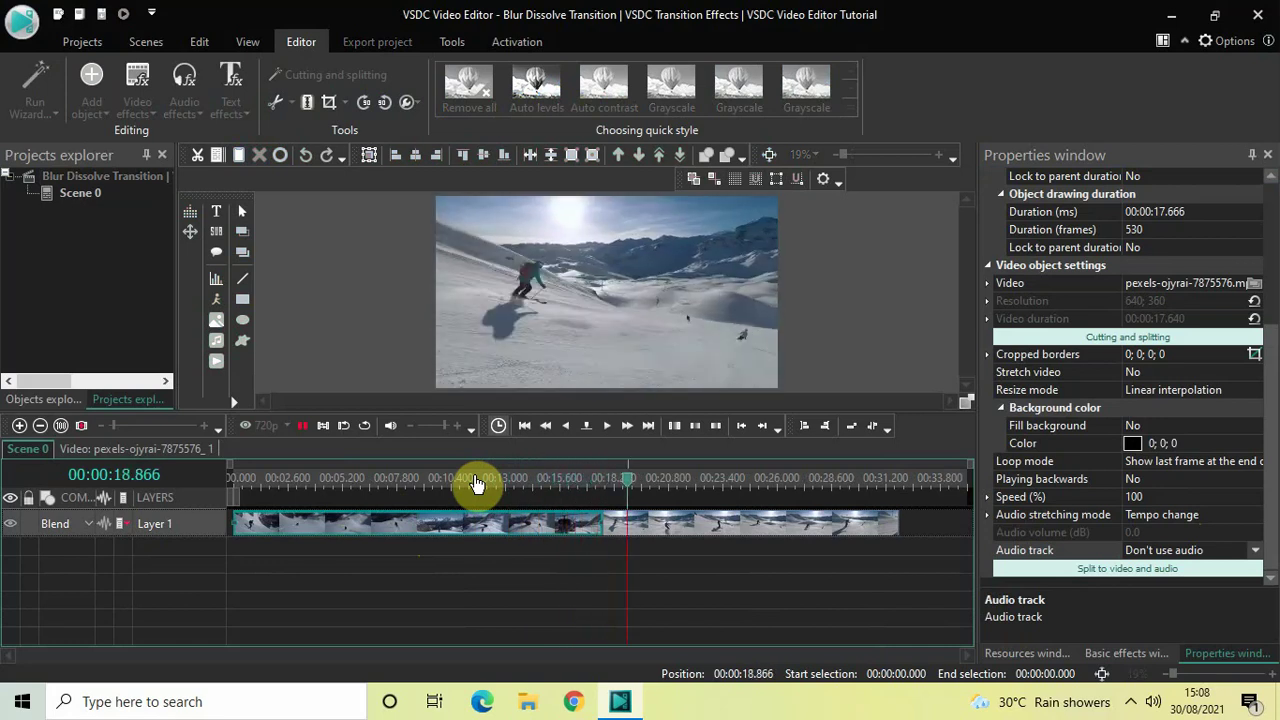
key(space)
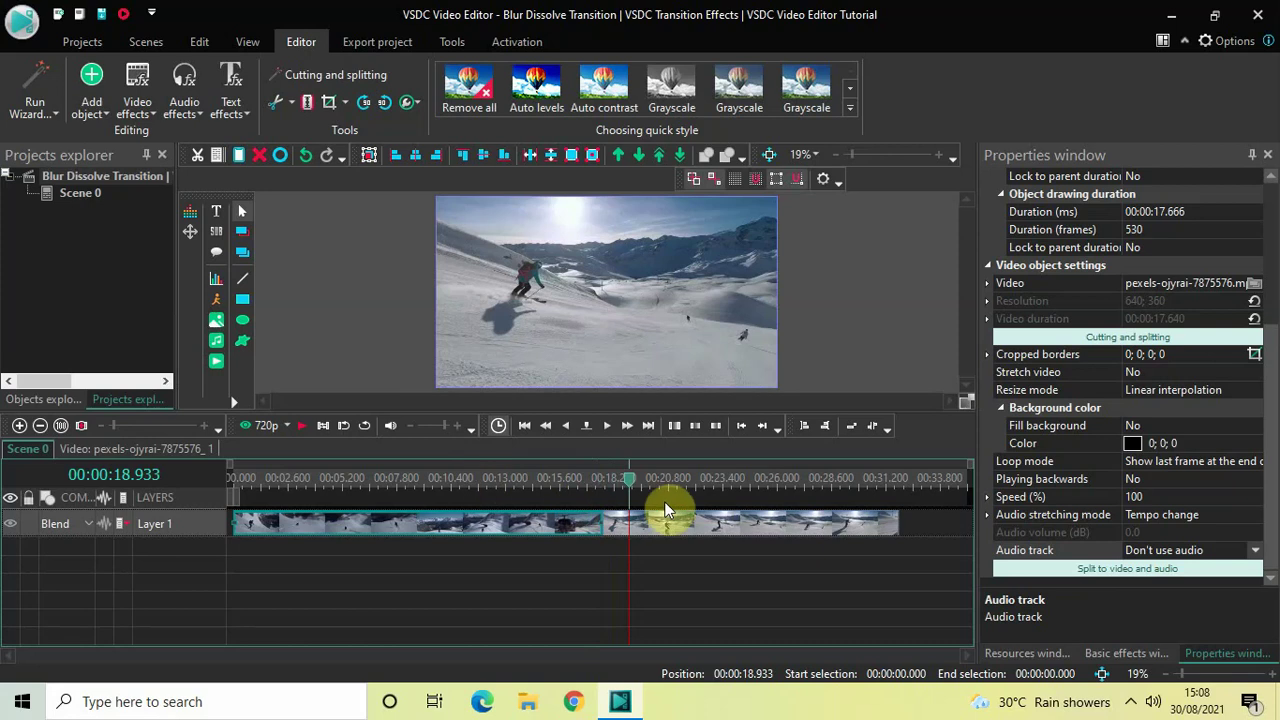
In the second ski clip's own timeline, add a Box blur spanning its full 00:00:14.200
double_click(706, 524)
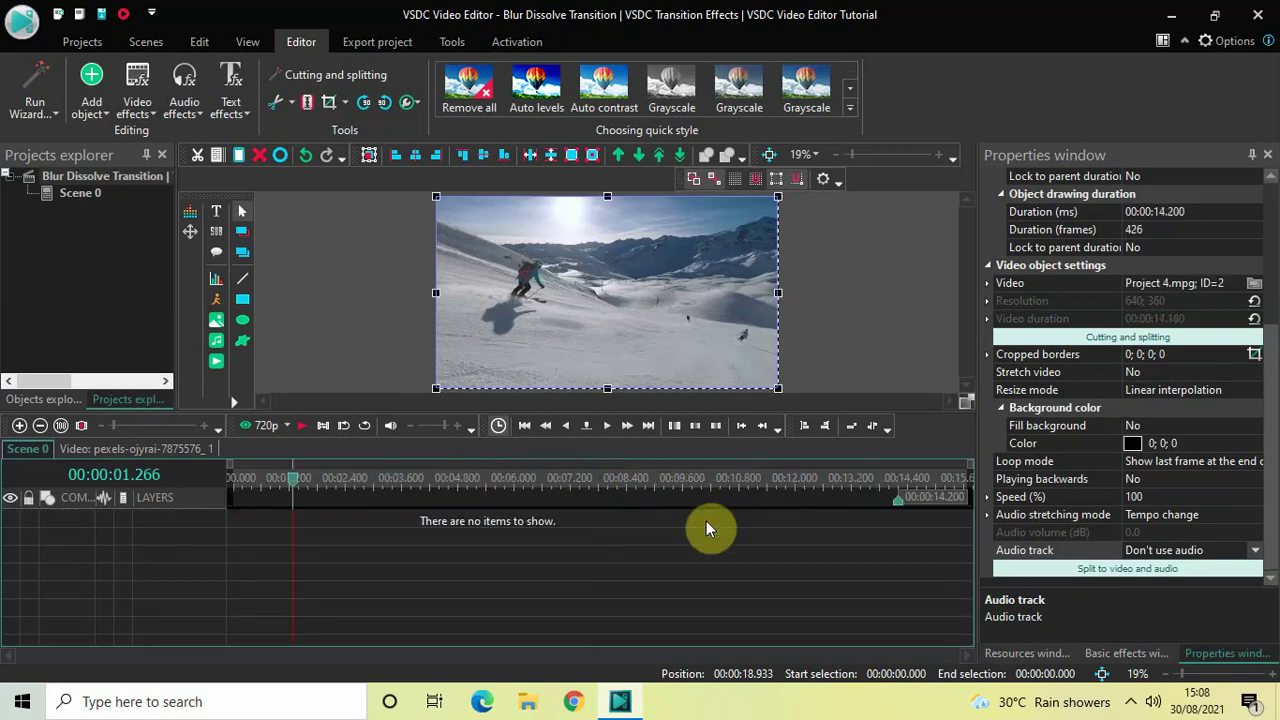
drag(296, 485, 194, 483)
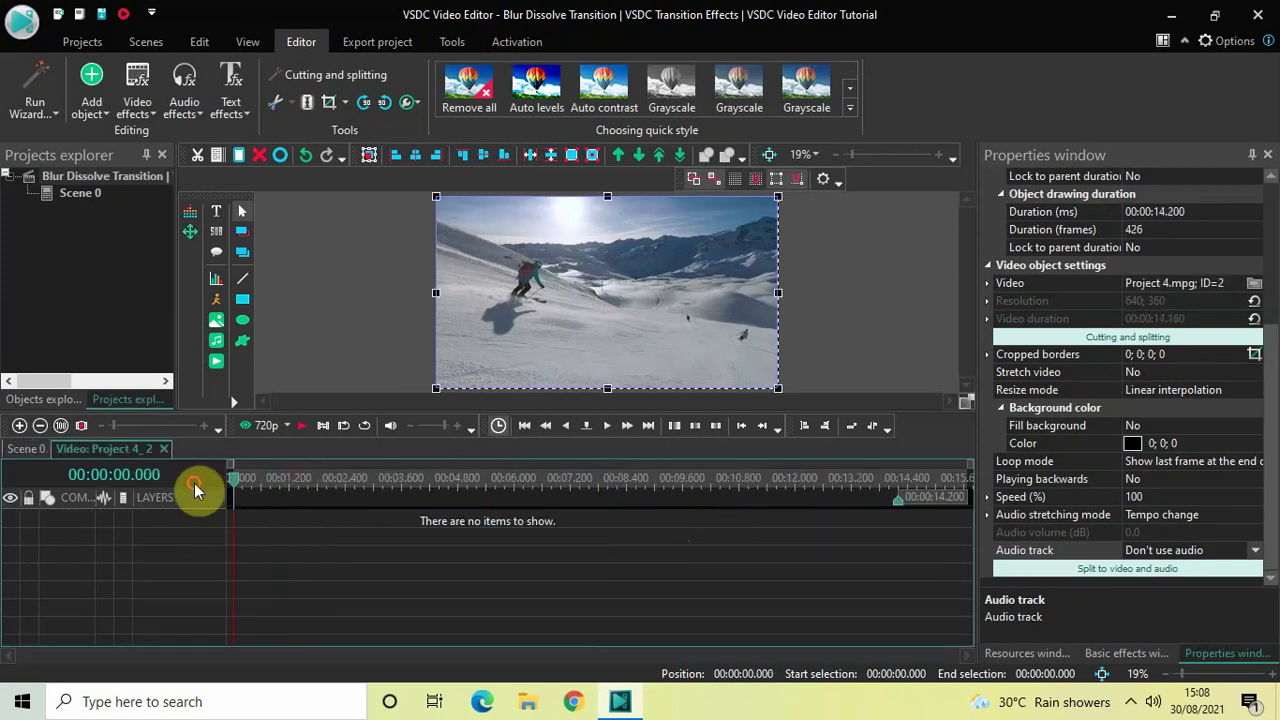
click(134, 108)
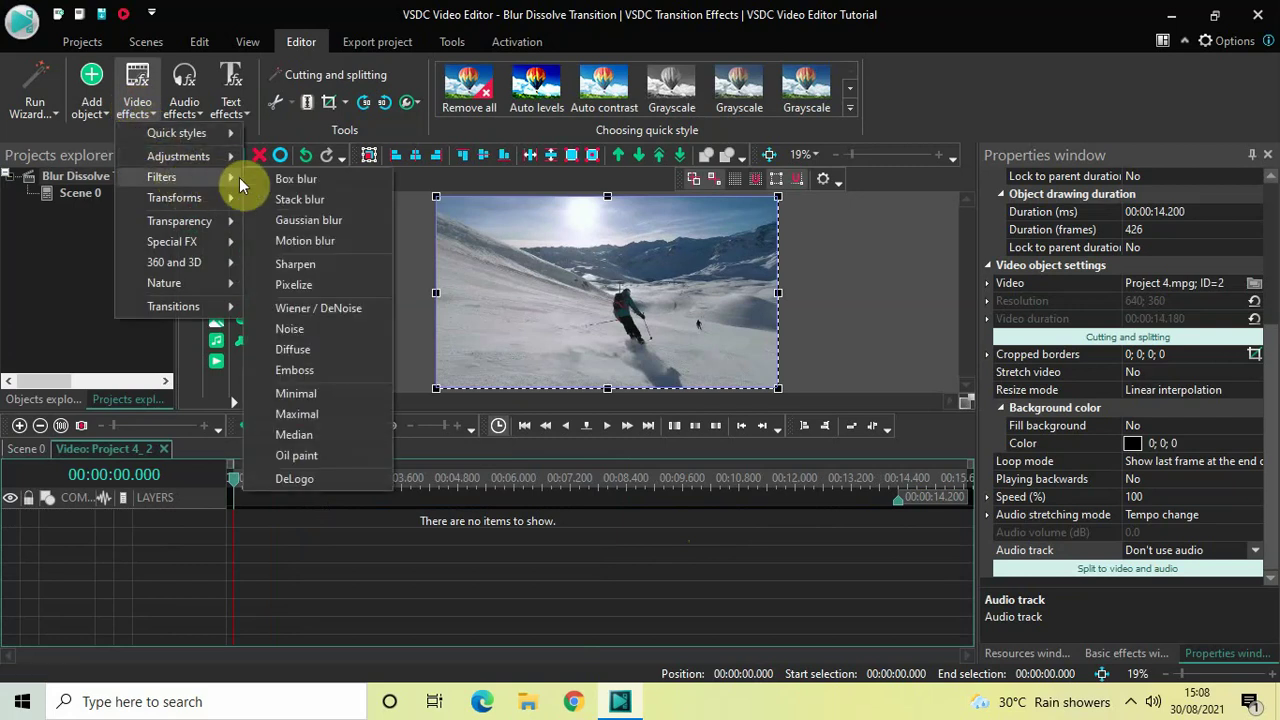
click(303, 178)
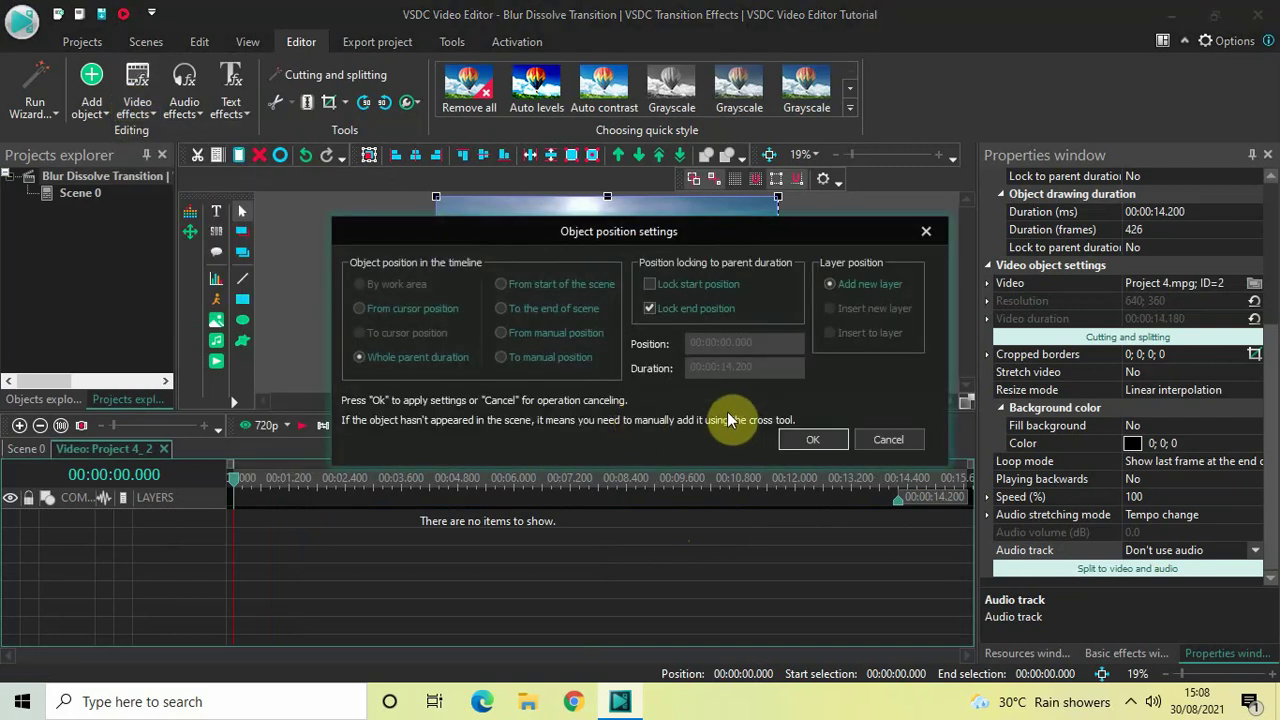
click(806, 438)
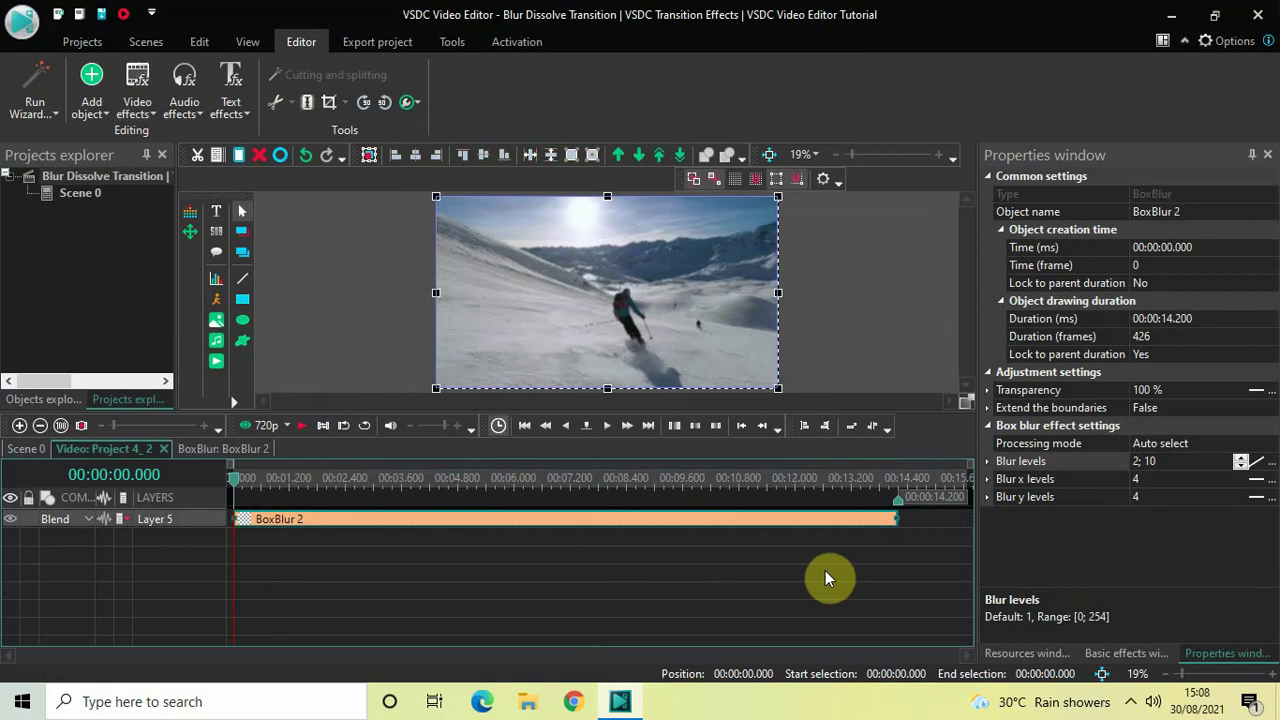
Shorten BoxBlur 2 to one second (00:00:01.000) at the start of the second clip
click(1238, 318)
key(BackSpace)
key(BackSpace)
key(BackSpace)
key(BackSpace)
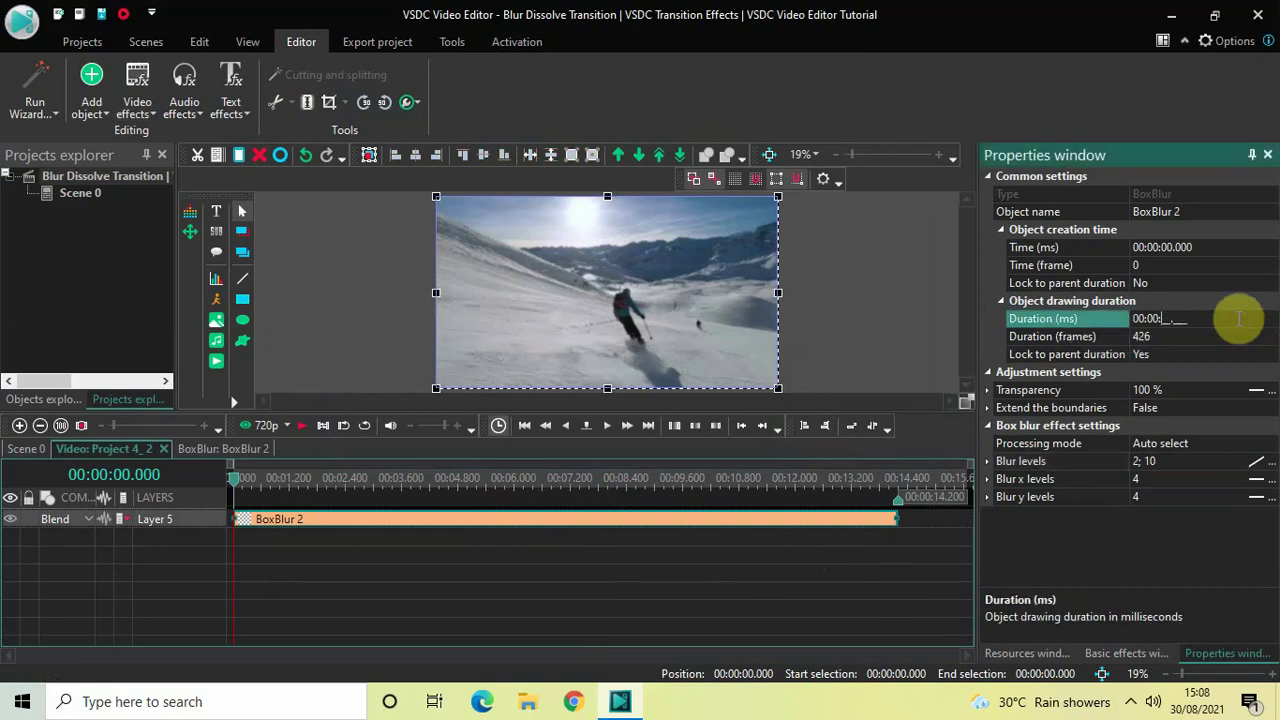
text(10)
key(Return)
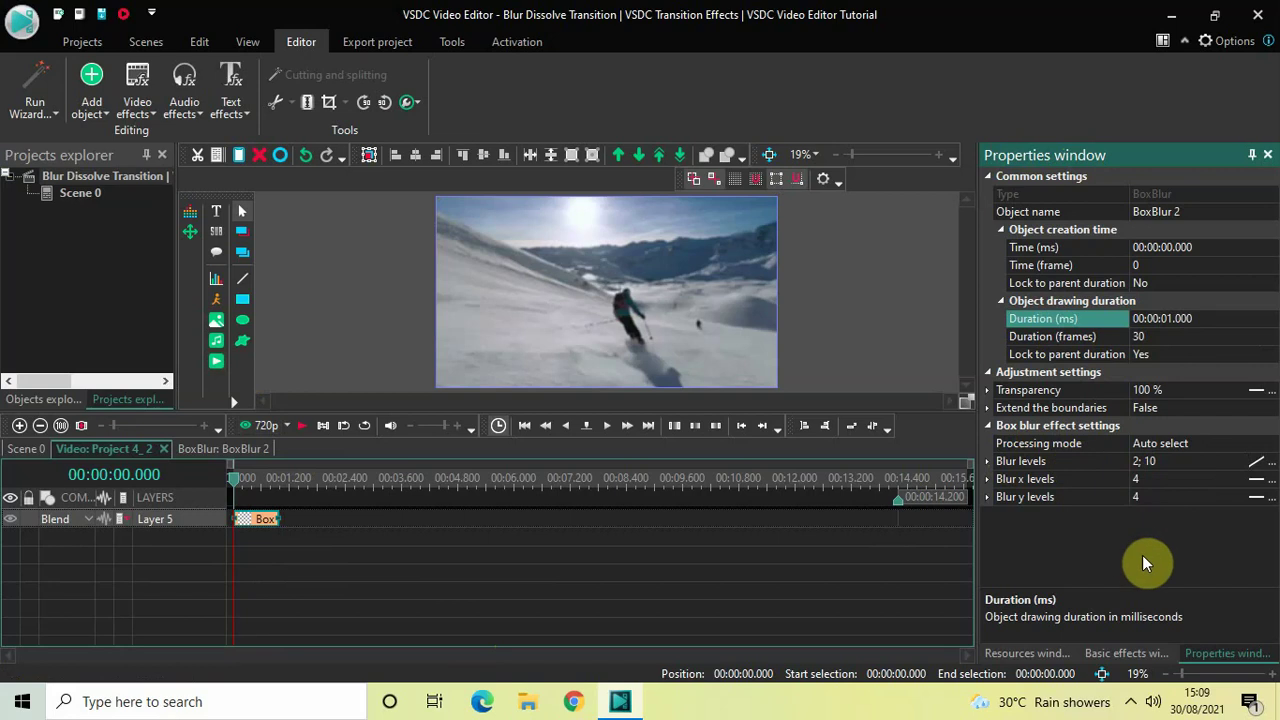
Set BoxBlur 2's blur levels to 10;2
click(1175, 461)
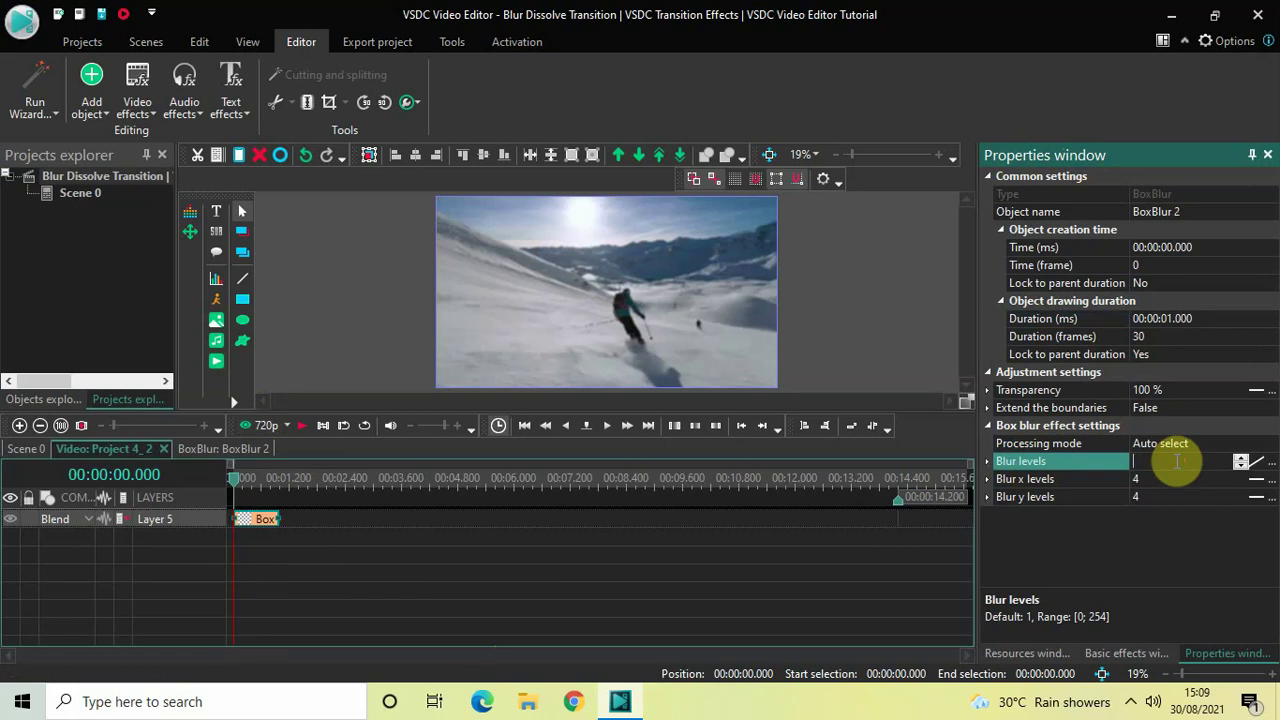
text(10;2)
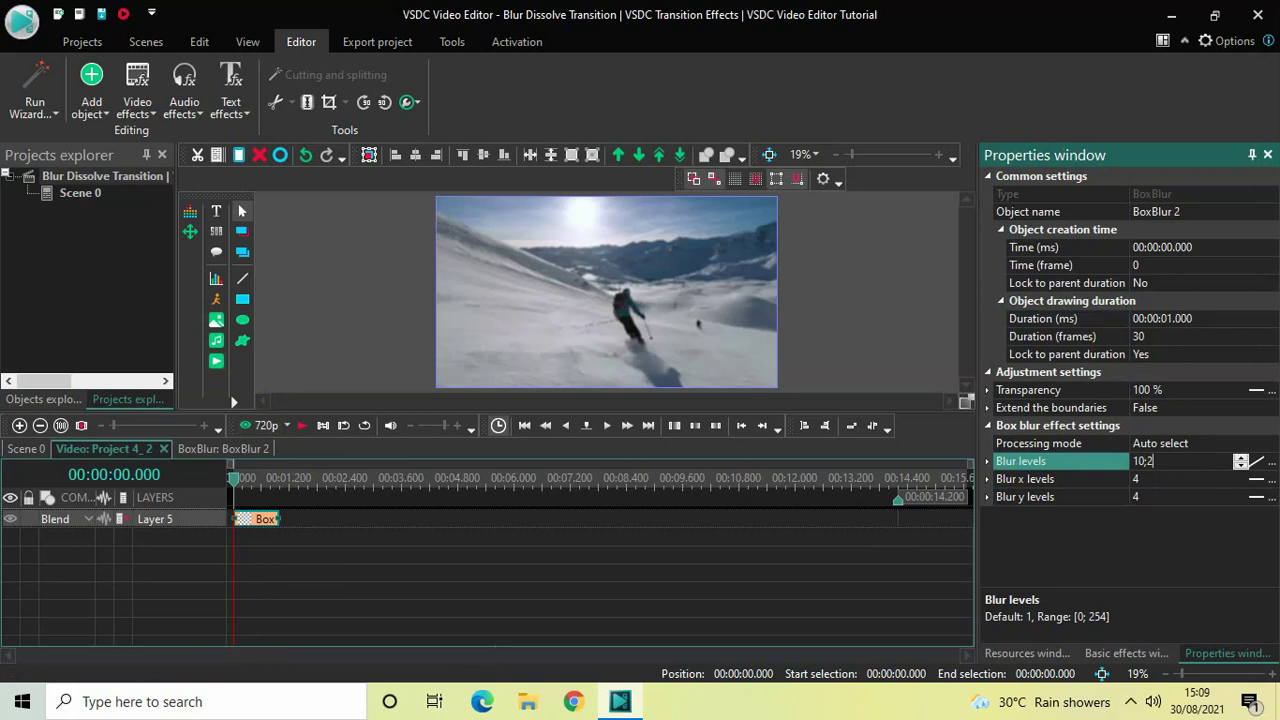
key(Return)
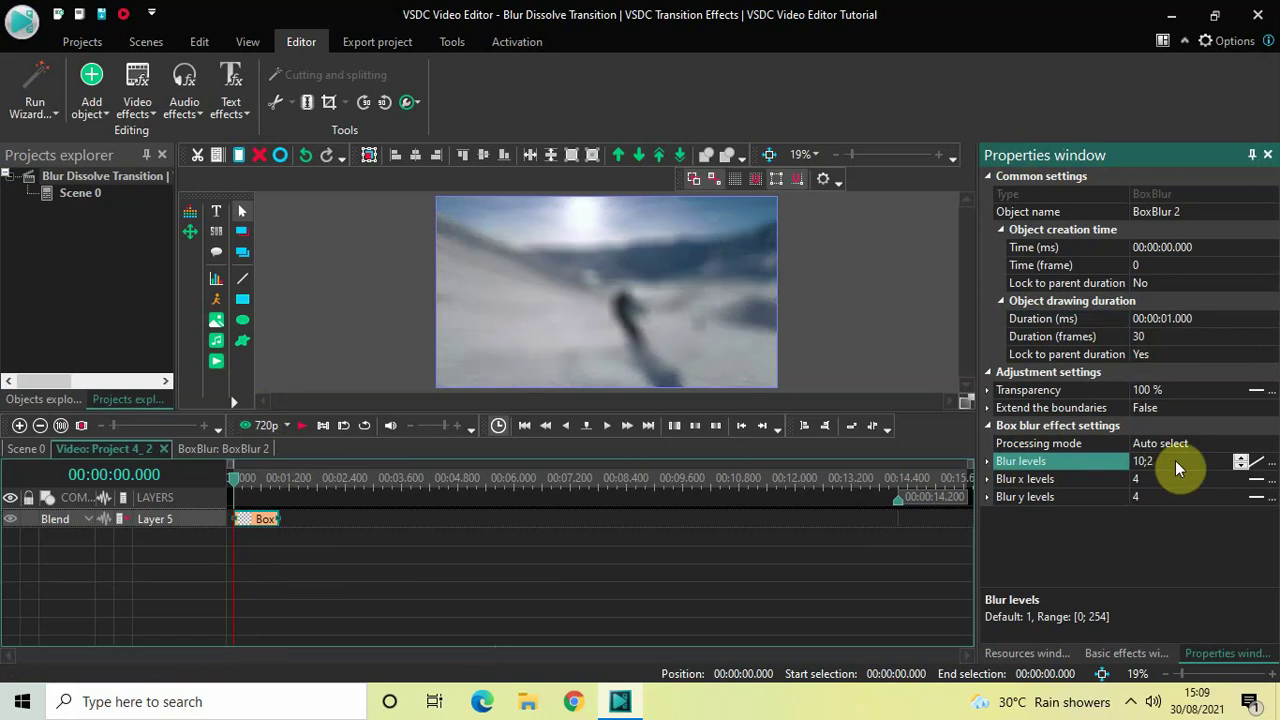
click(385, 568)
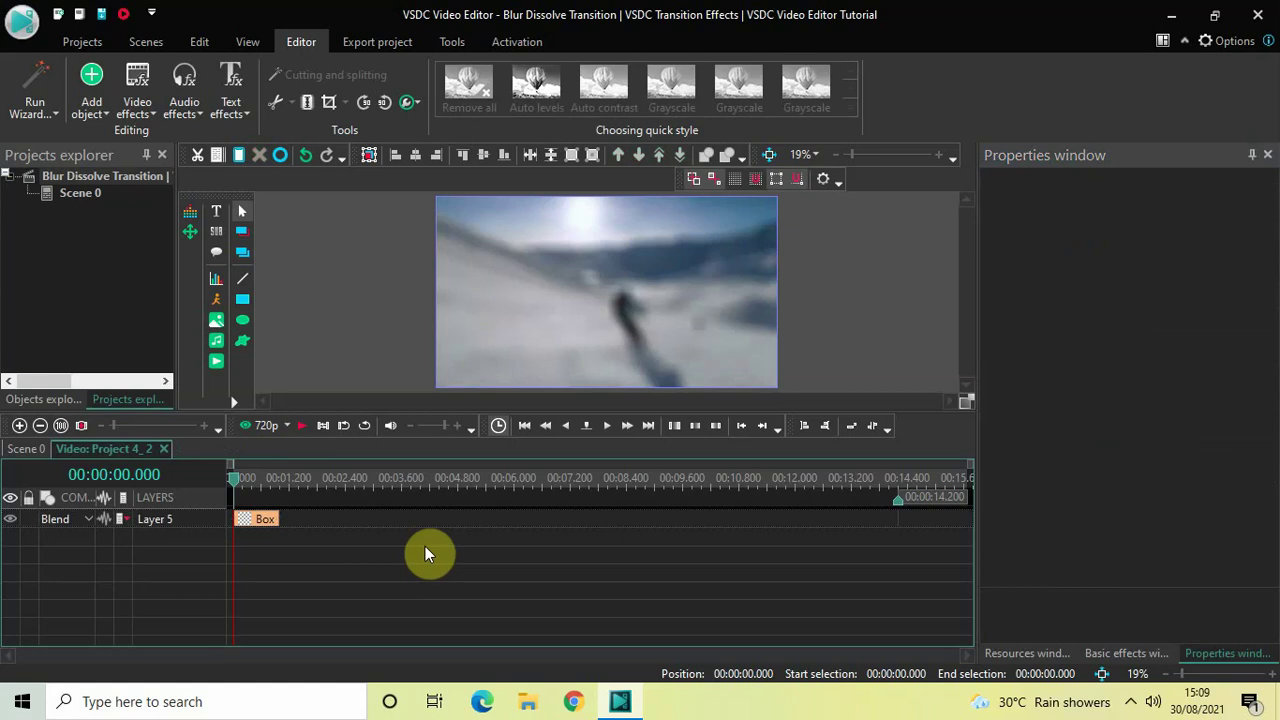
Add a half-second Mosaic transition and move Mosaic 2 to the start of the second clip
click(136, 96)
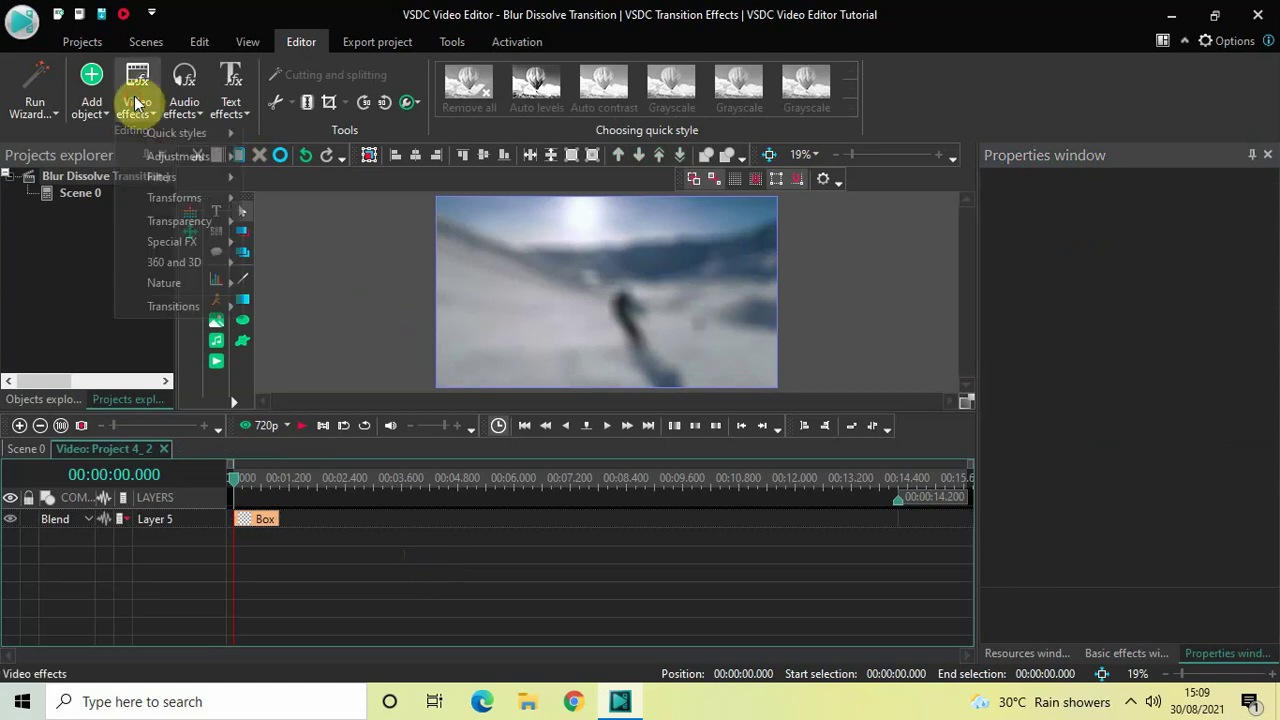
mouse_move(186, 306)
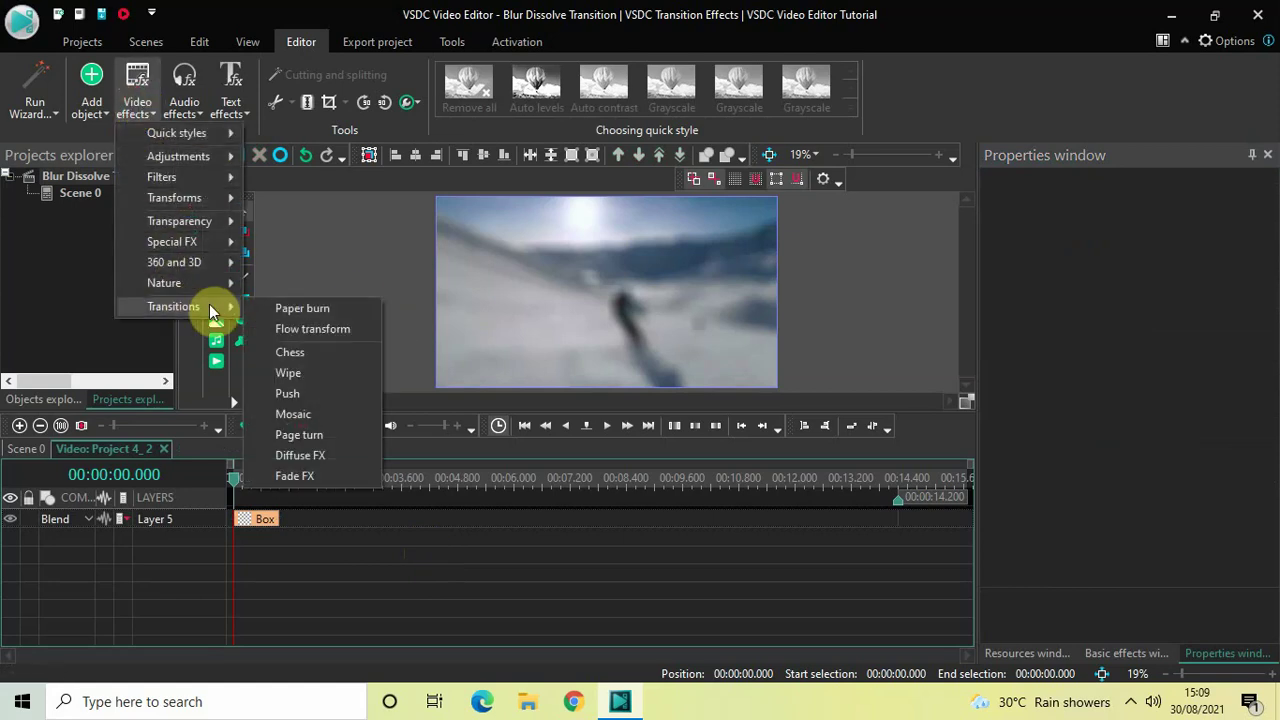
click(320, 415)
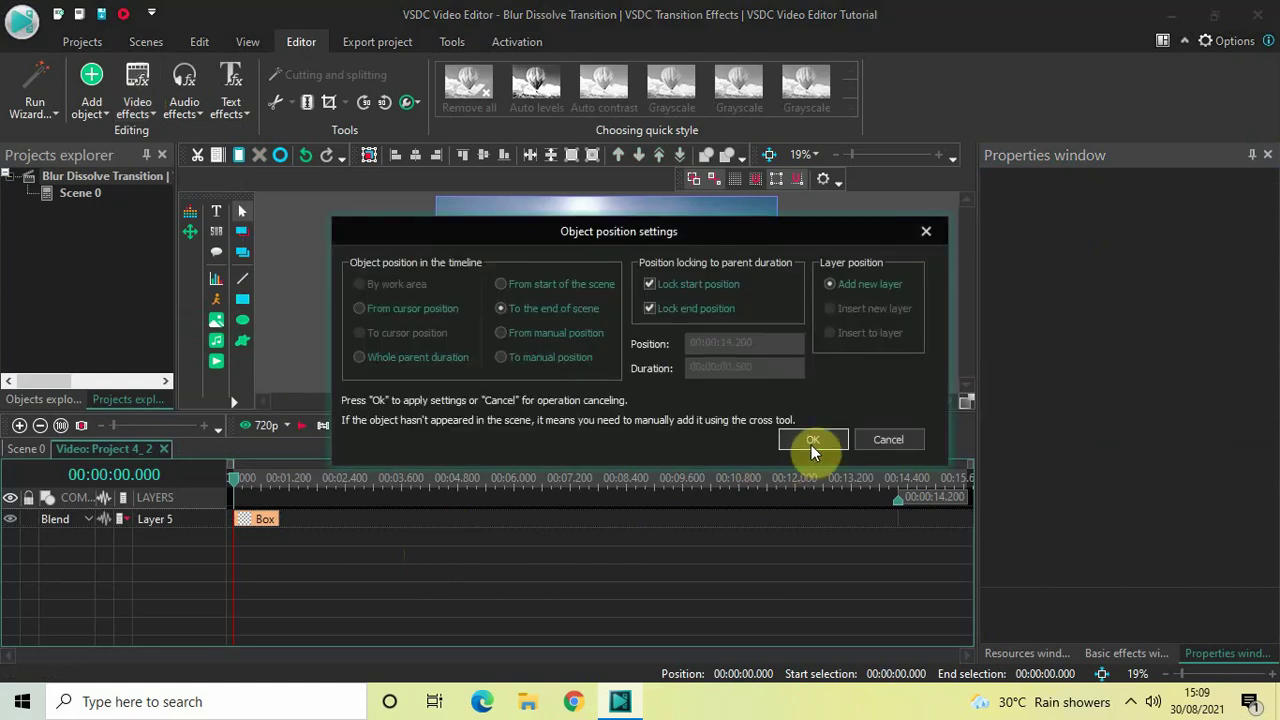
click(811, 445)
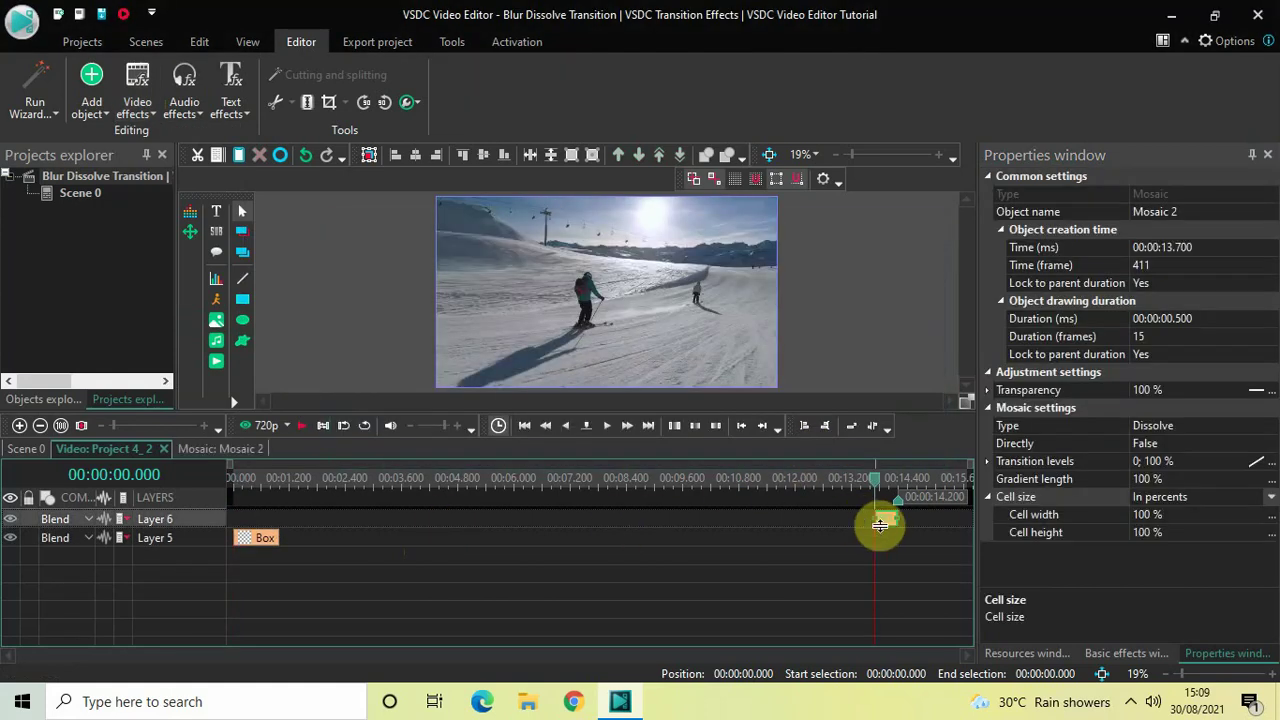
drag(890, 527, 148, 465)
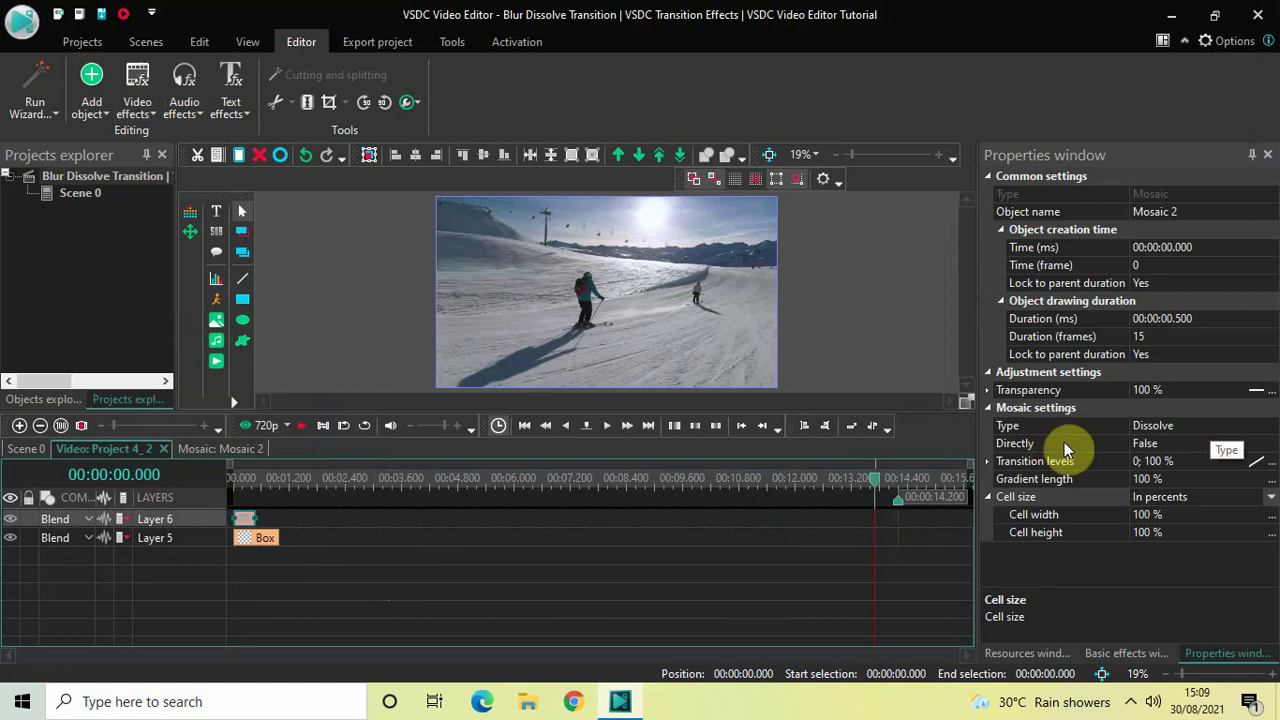
Set Mosaic 2's Directly property to True
click(1272, 445)
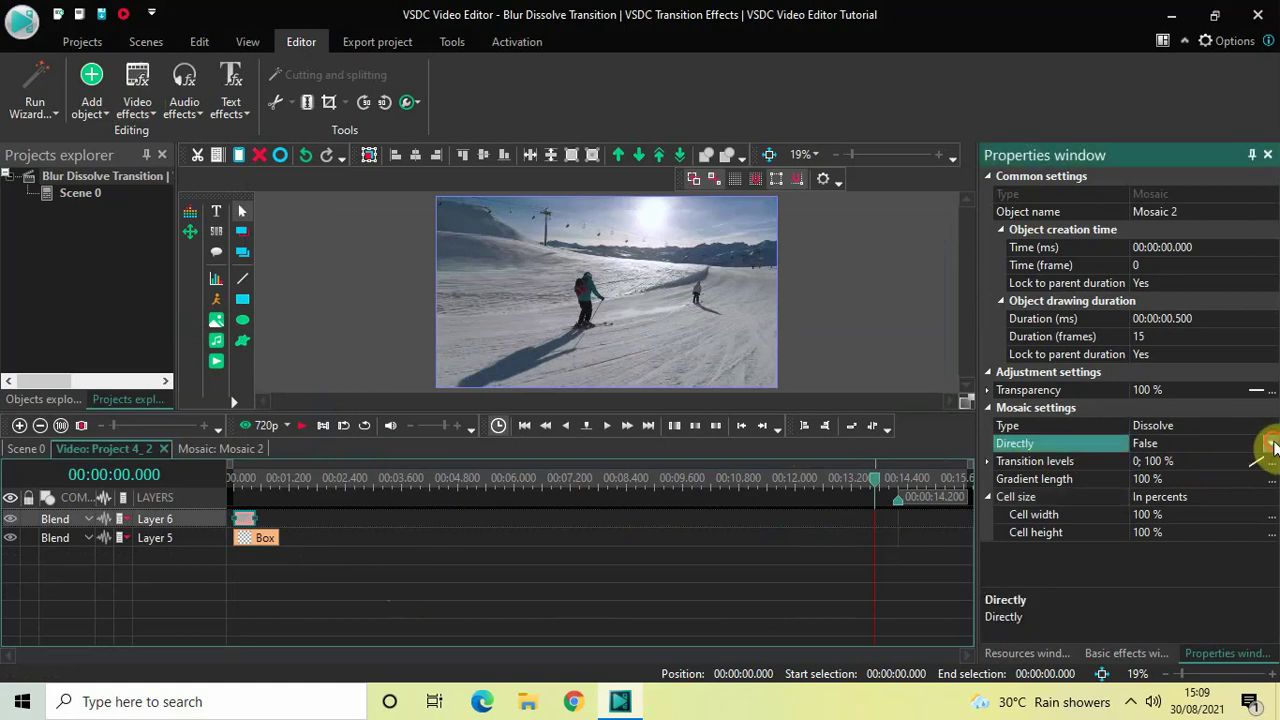
click(1273, 445)
click(1219, 458)
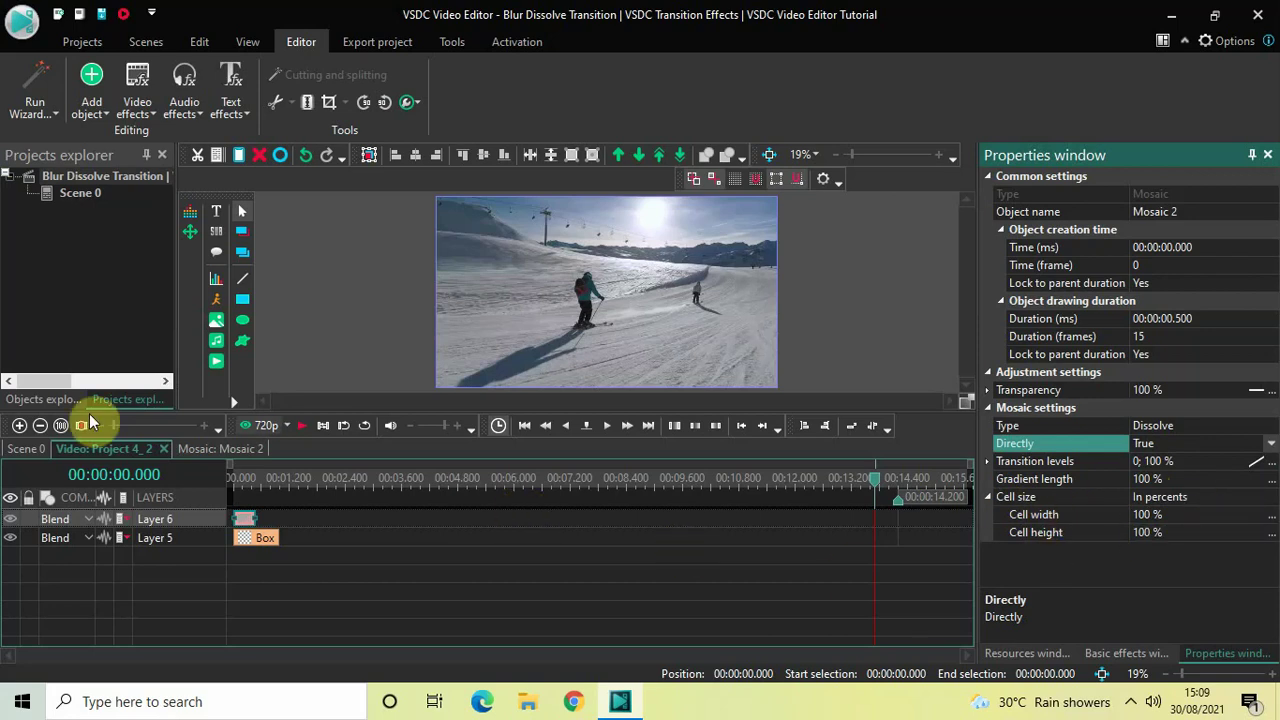
Switch back to the Scene 0 timeline and preview playback starting at 12 seconds
click(26, 449)
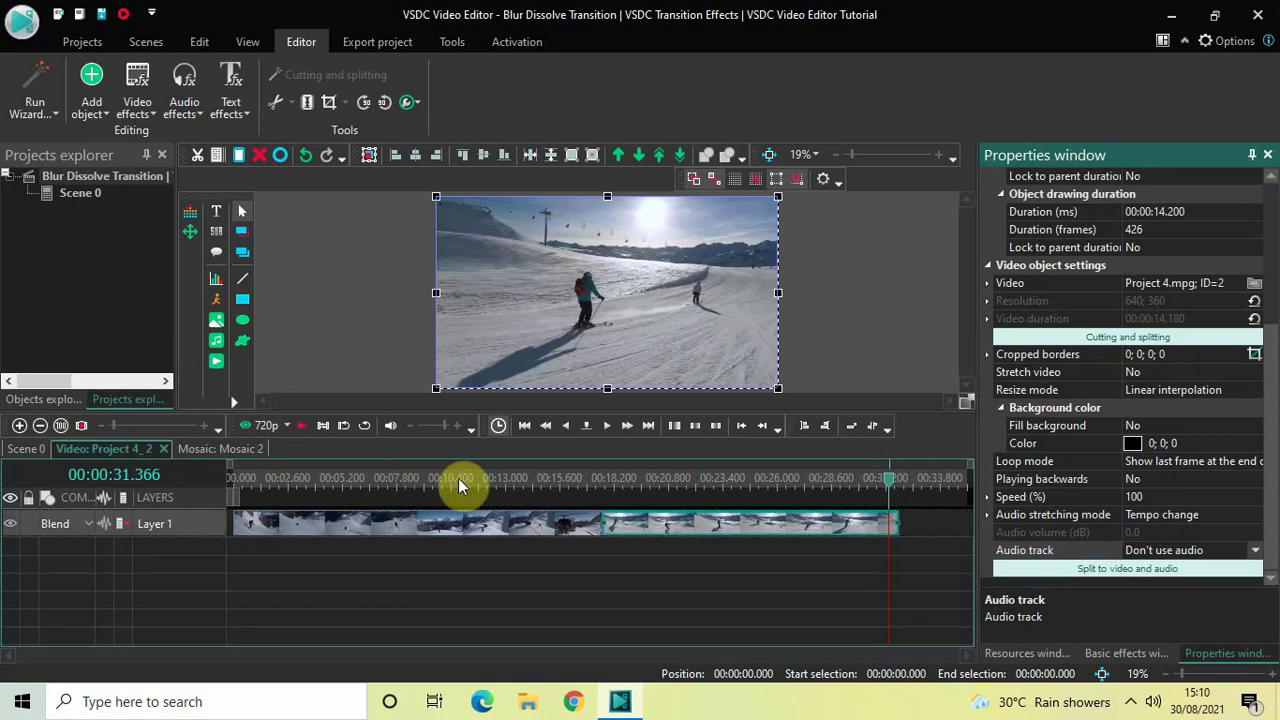
click(485, 484)
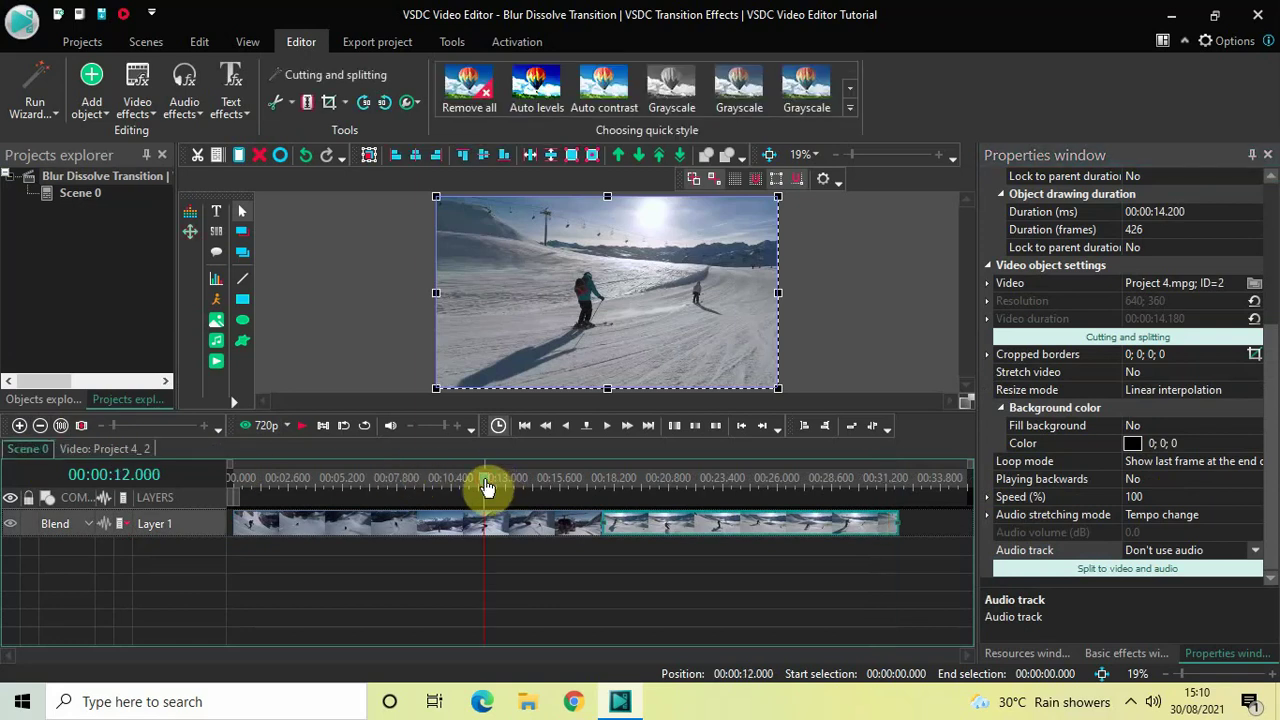
key(space)
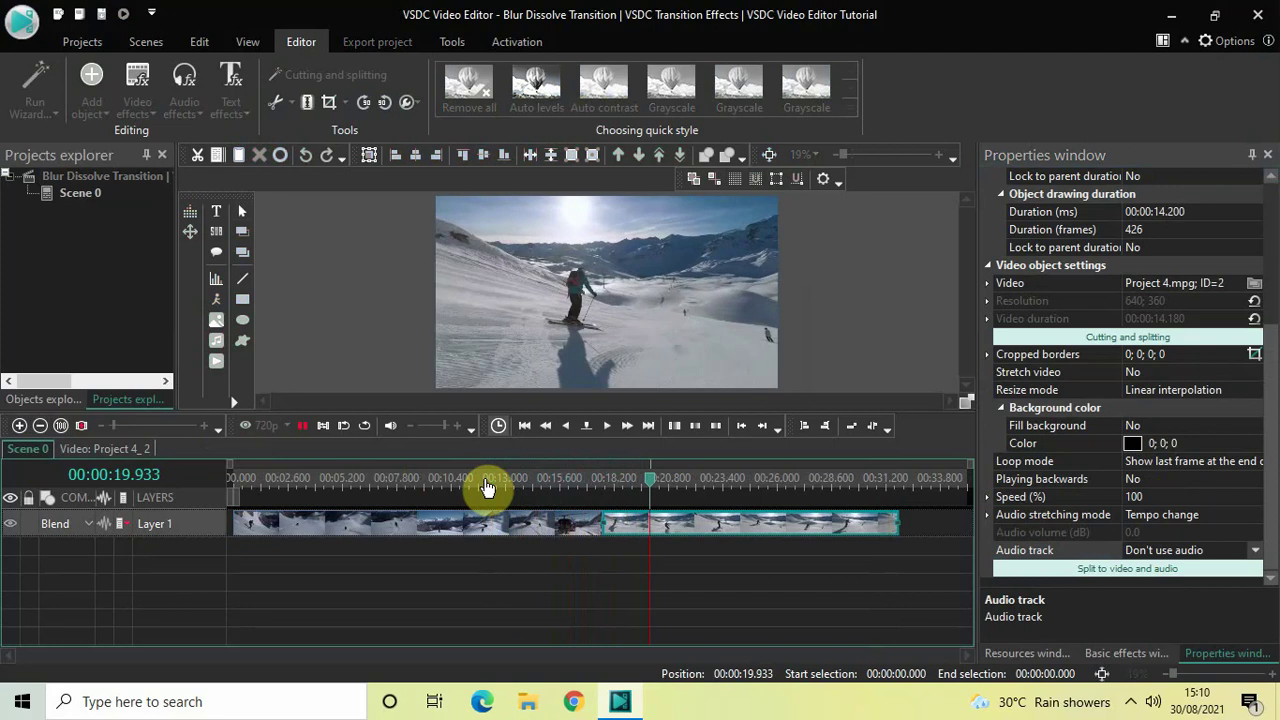
key(space)
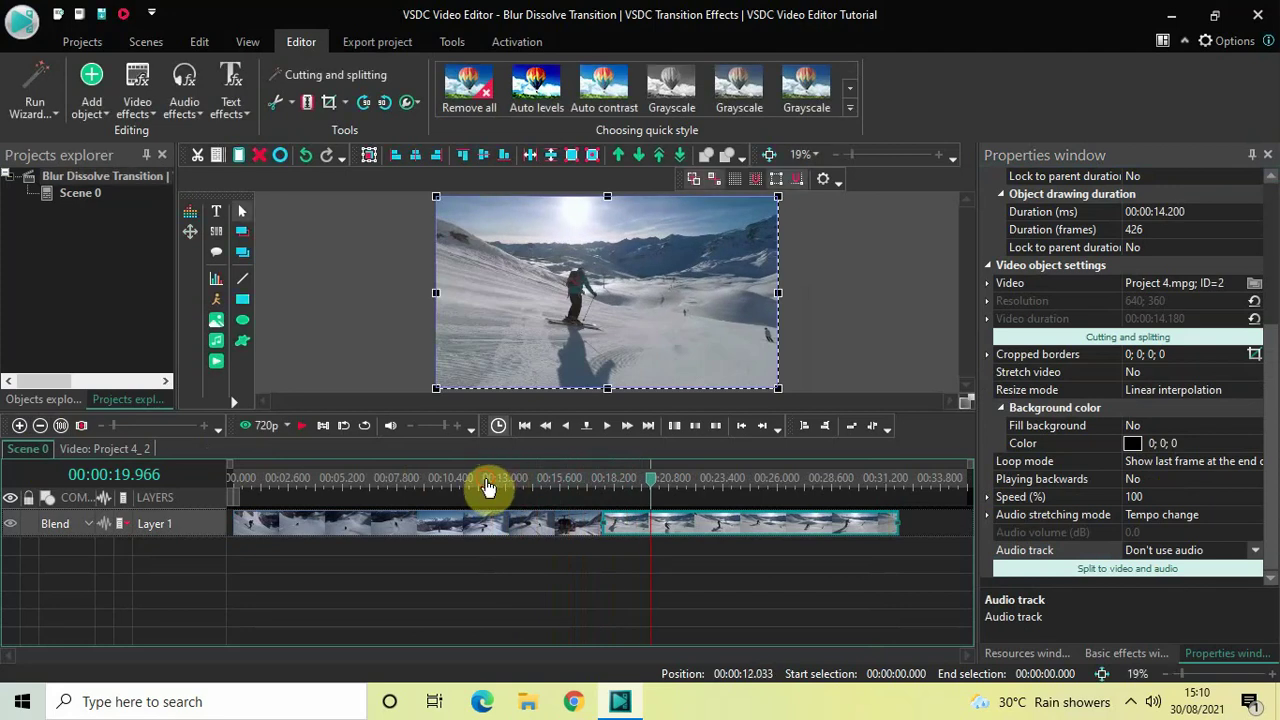
Replay the mosaic-dissolve join from just after 12 seconds, then again from about 15 seconds
click(485, 478)
key(space)
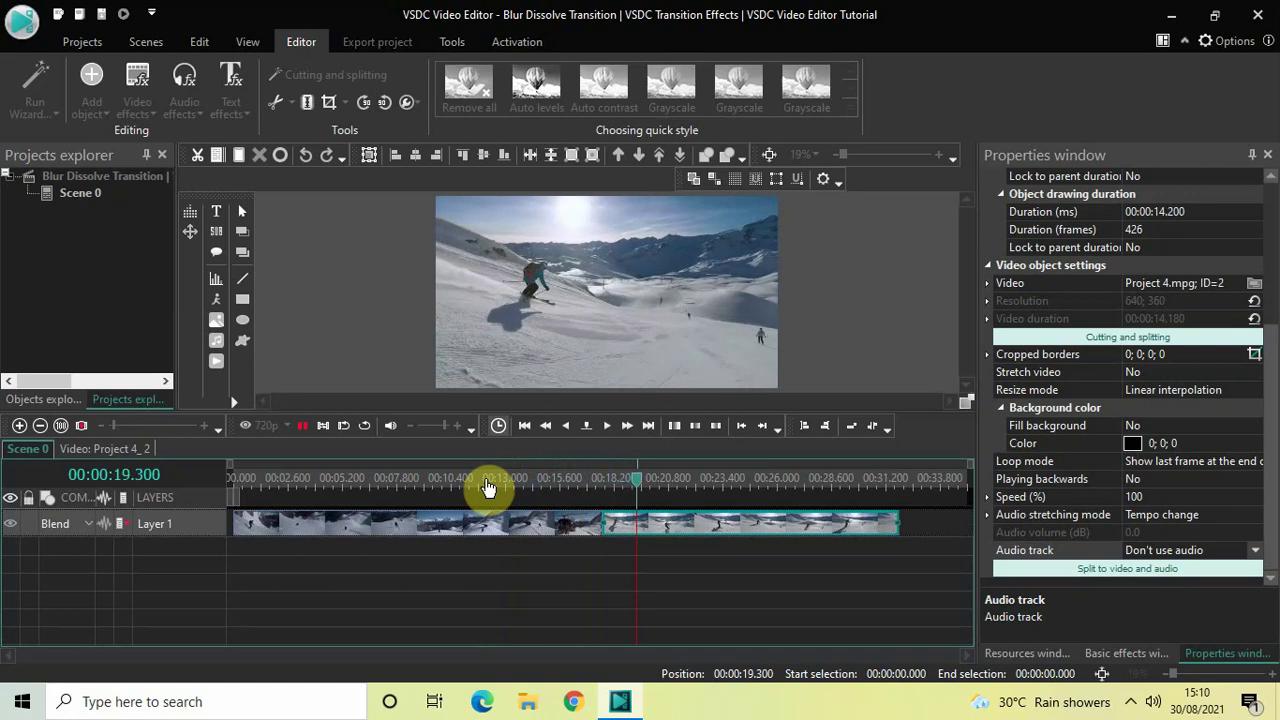
key(space)
click(548, 484)
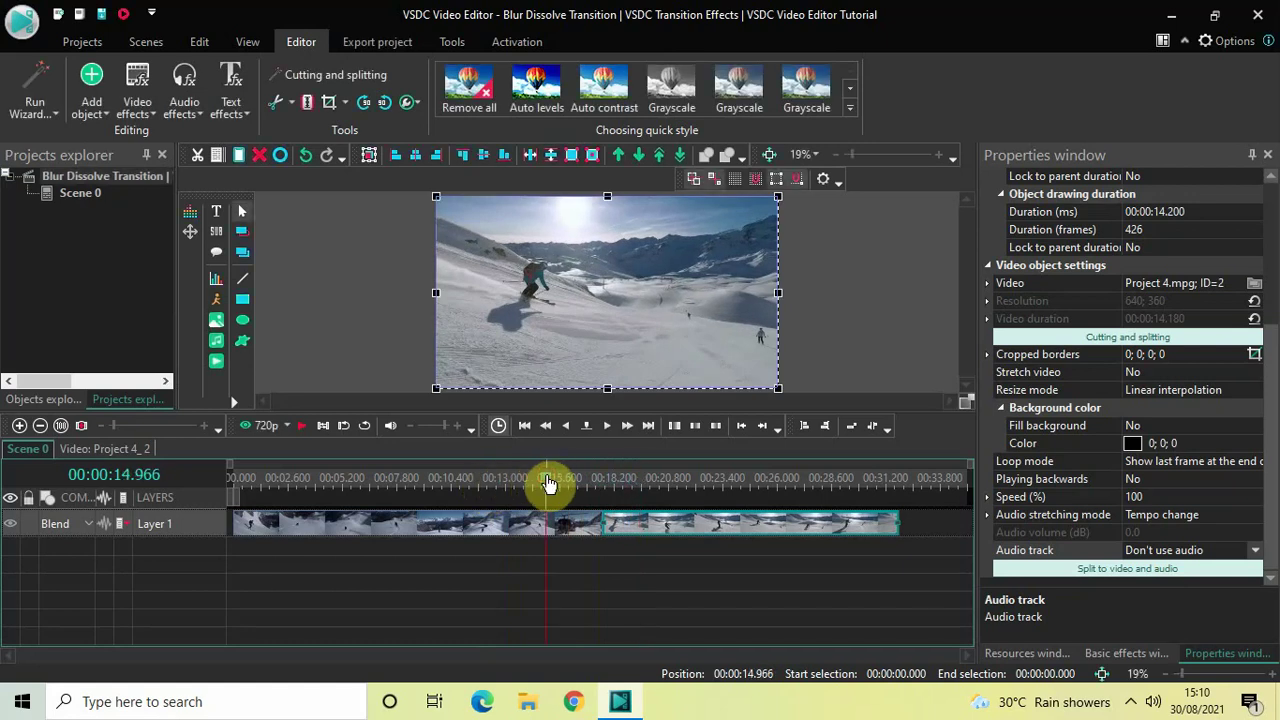
key(space)
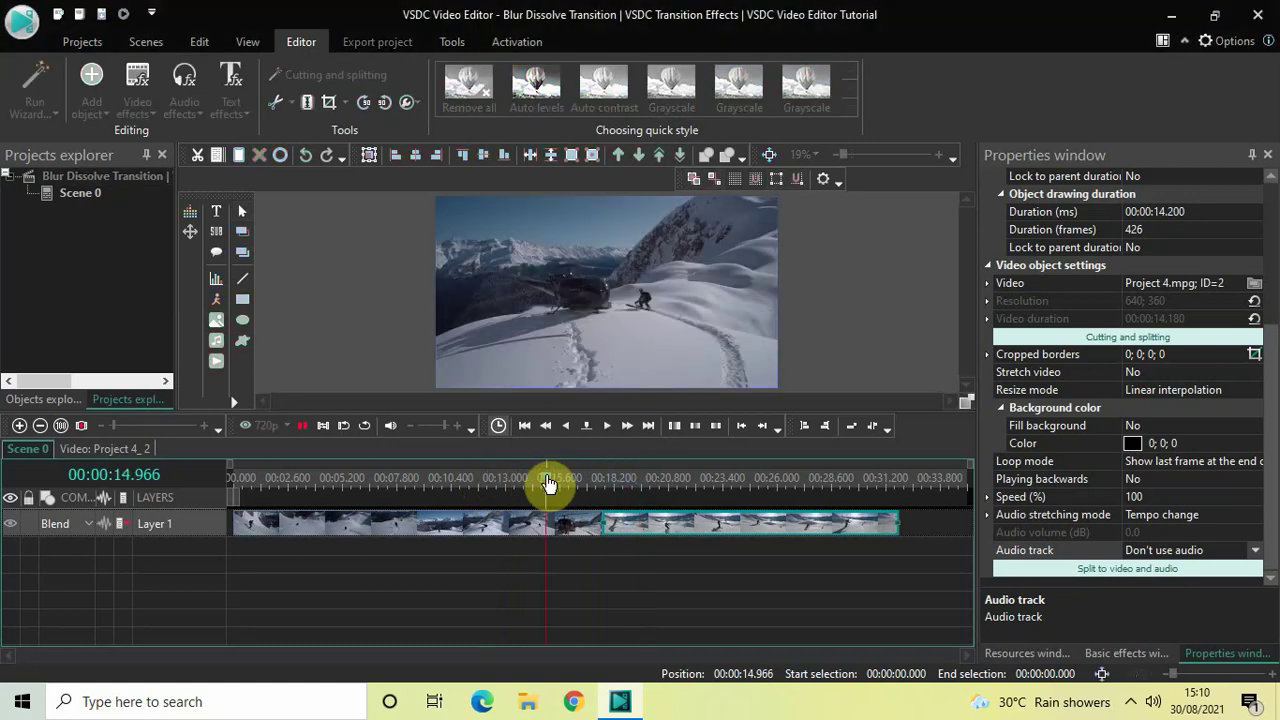